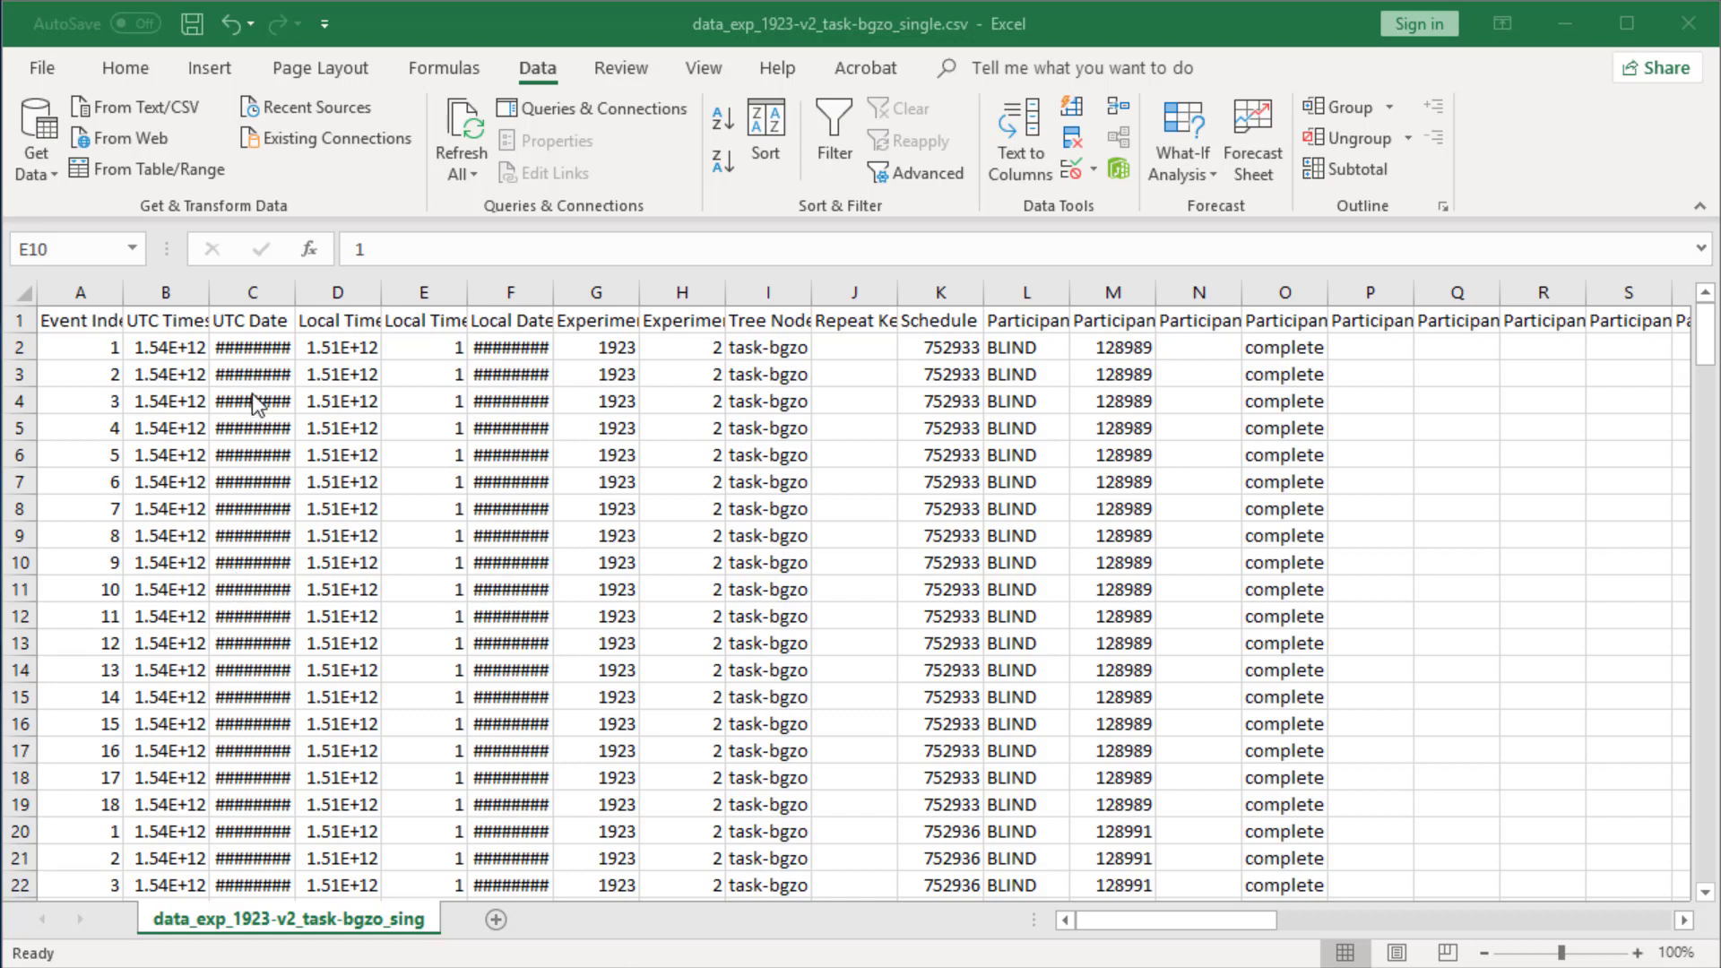
# Step: Review the header row columns from UTC Timestamp through Participant Private ID, Task Name, Zone Type, Reaction Time and Correct
pyautogui.click(83, 326)
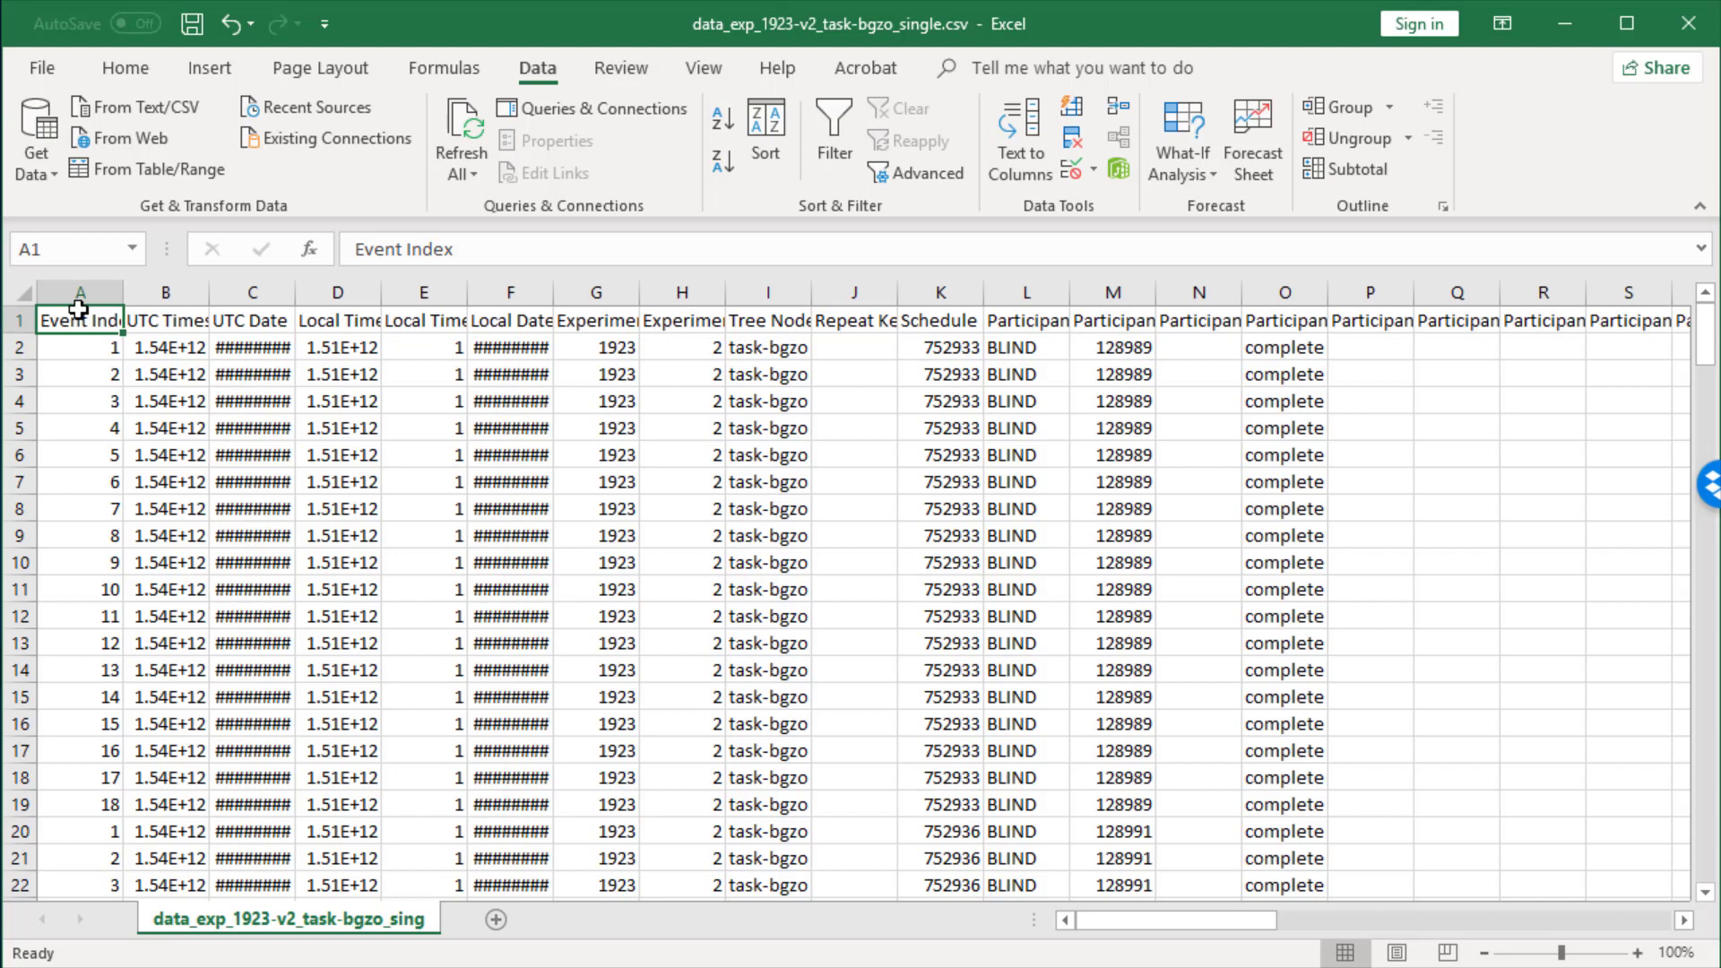
pyautogui.press('Right')
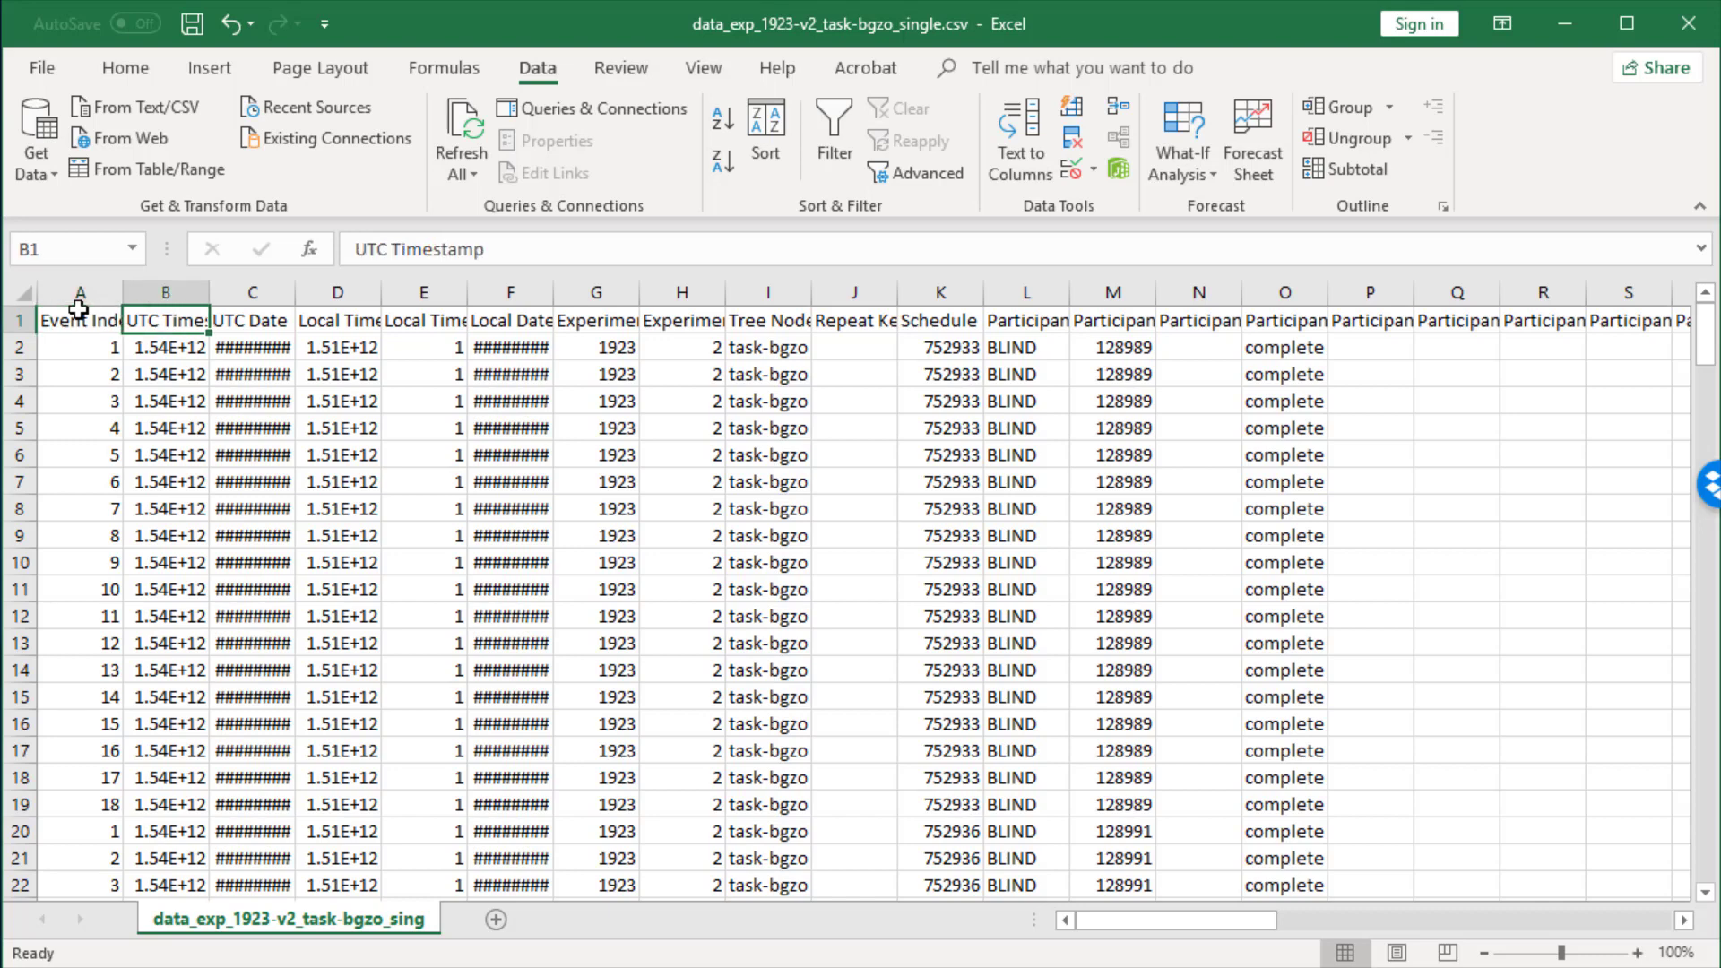
pyautogui.press('Right')
pyautogui.press('Right')
pyautogui.press('Right')
pyautogui.press('Right')
pyautogui.press('Right')
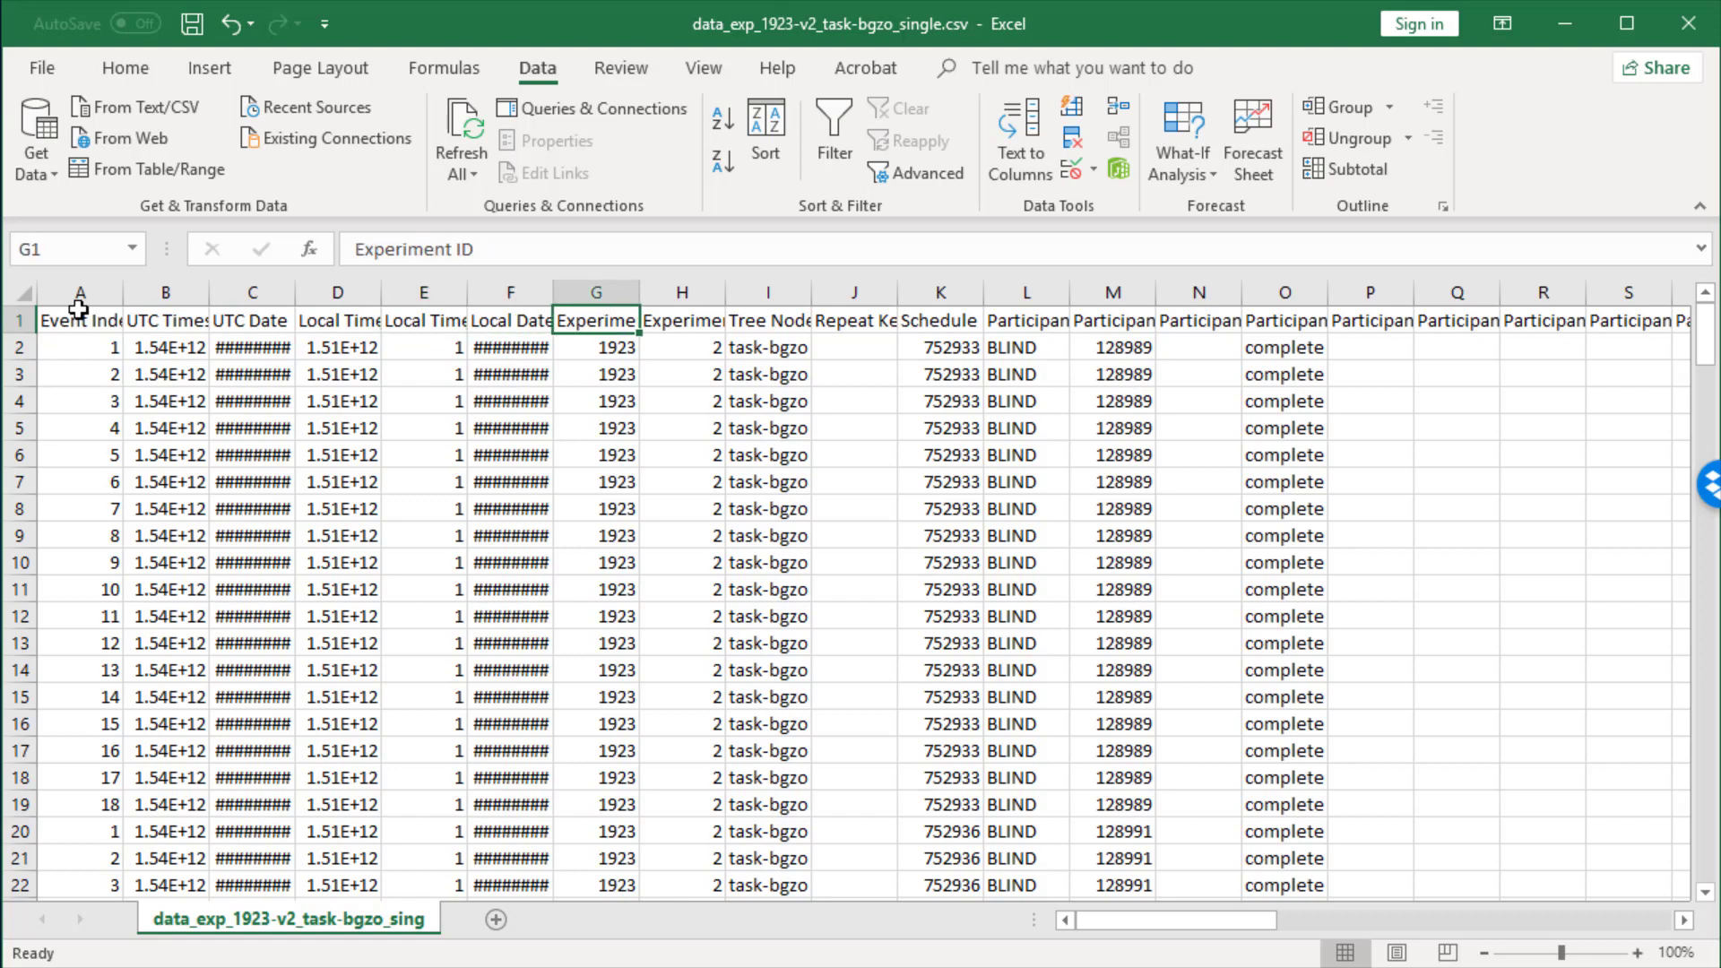
pyautogui.press('Right')
pyautogui.press('Right')
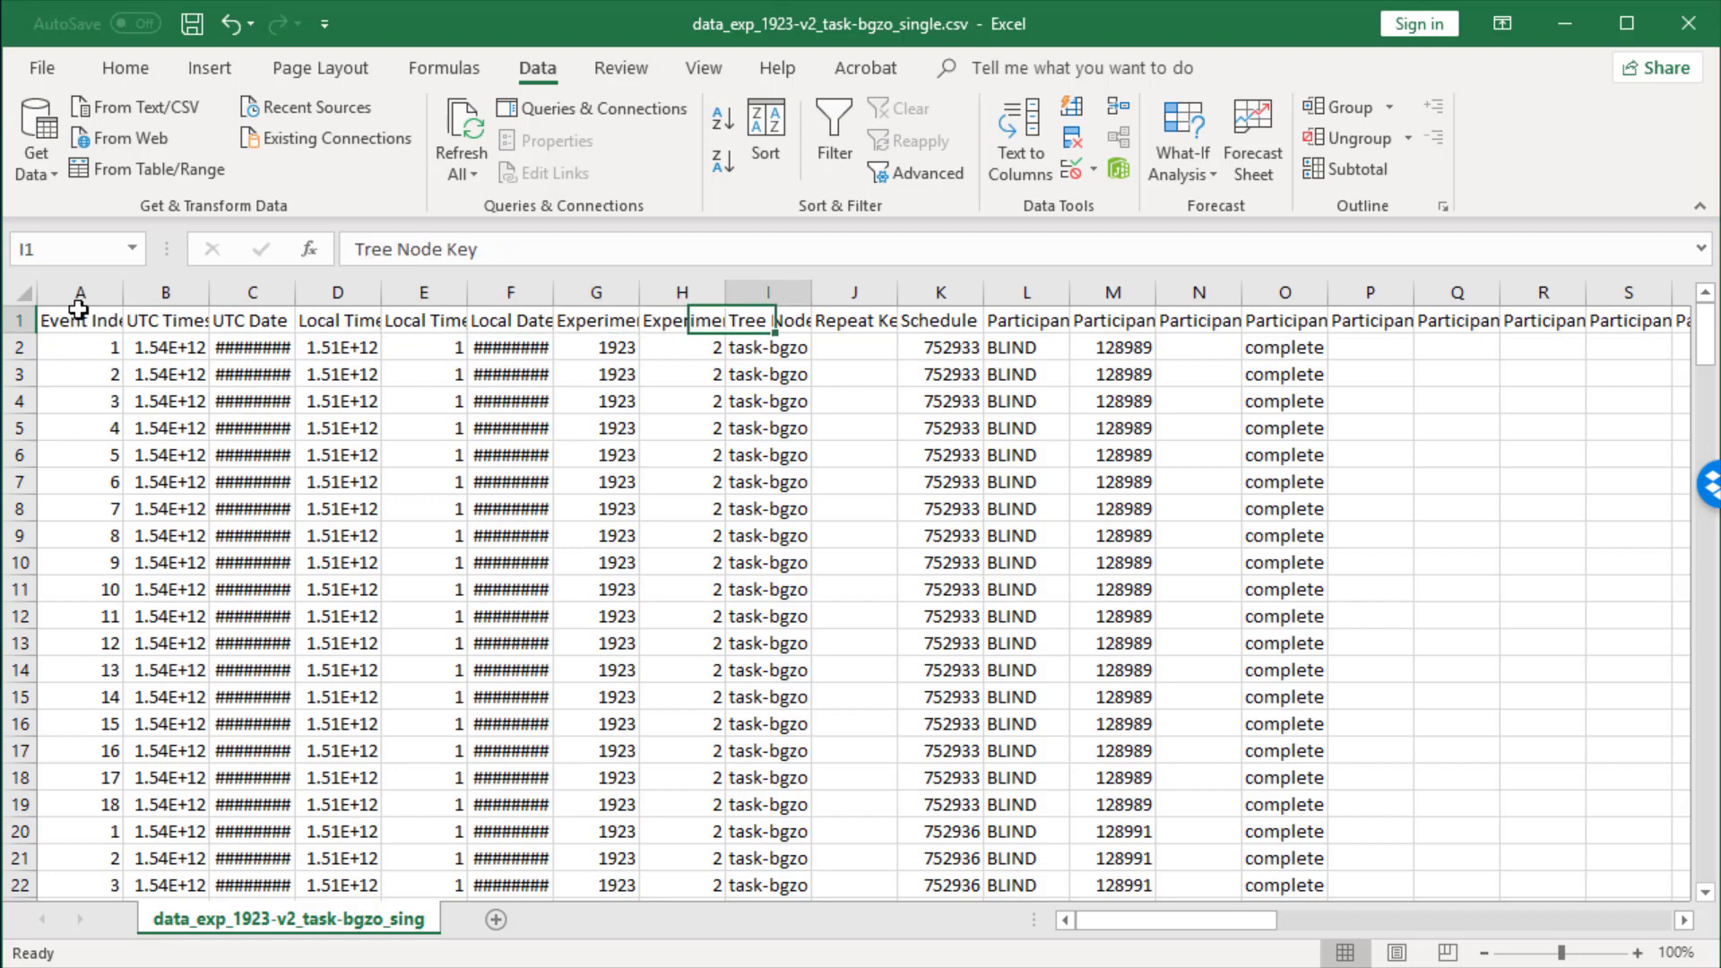
pyautogui.press('Right')
pyautogui.press('Right')
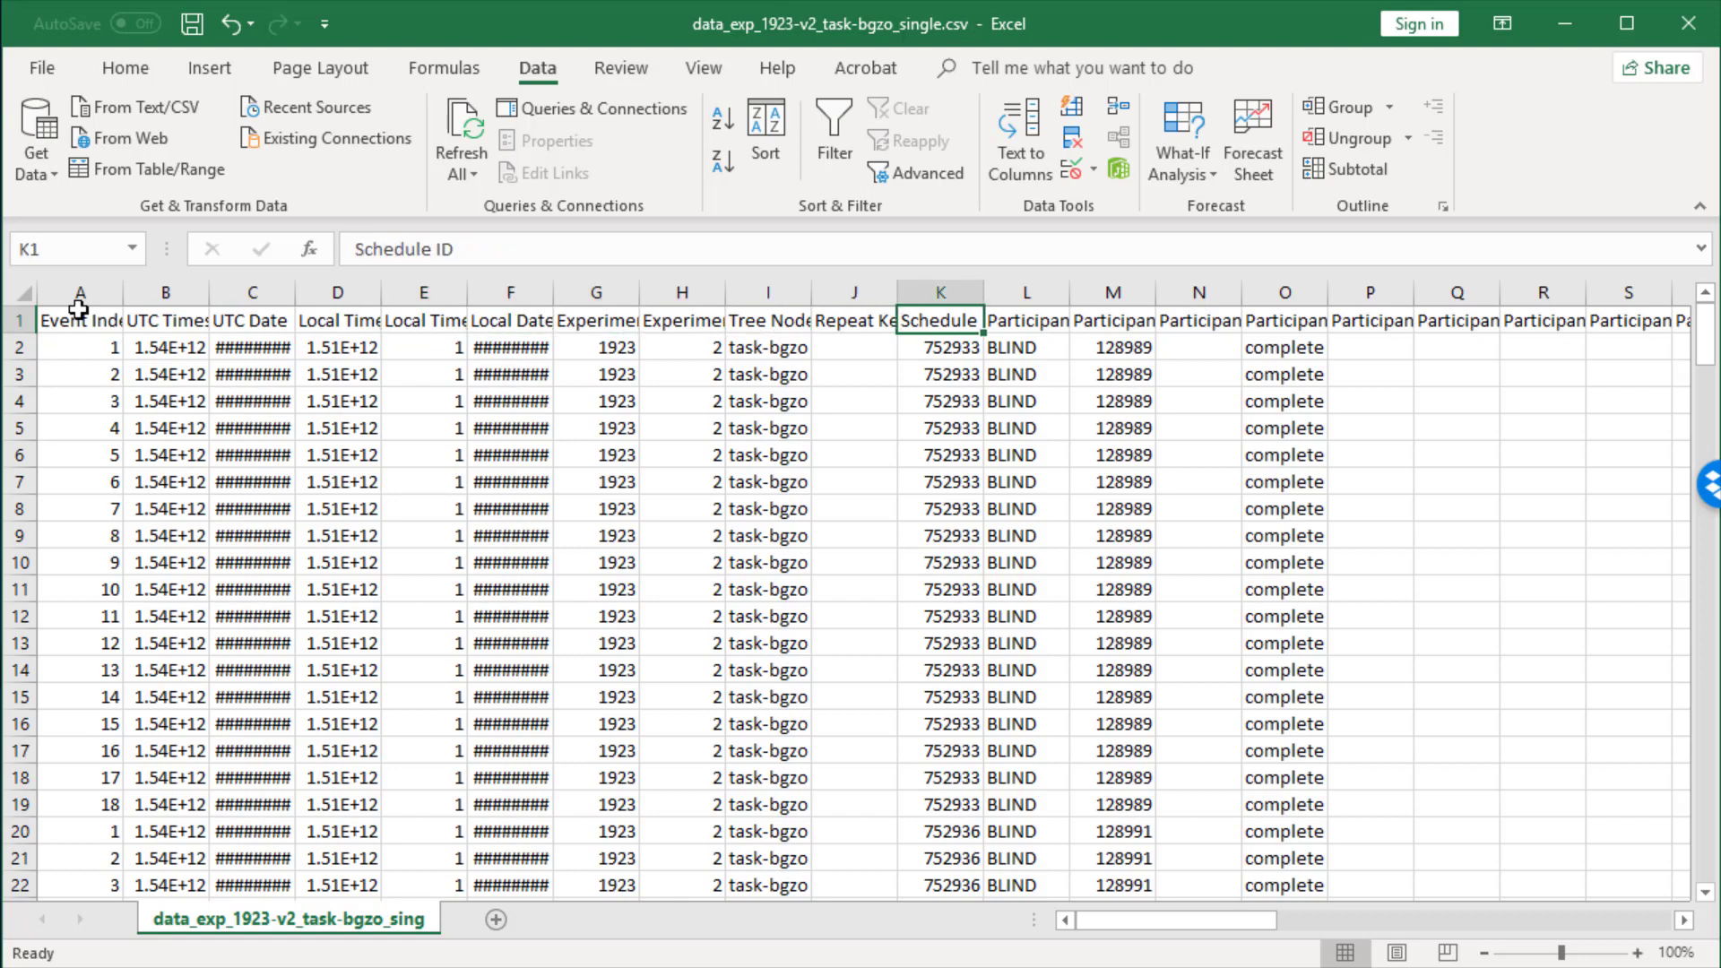
pyautogui.press('Right')
pyautogui.press('Right')
pyautogui.press('Right')
pyautogui.press('Left')
pyautogui.press('Left')
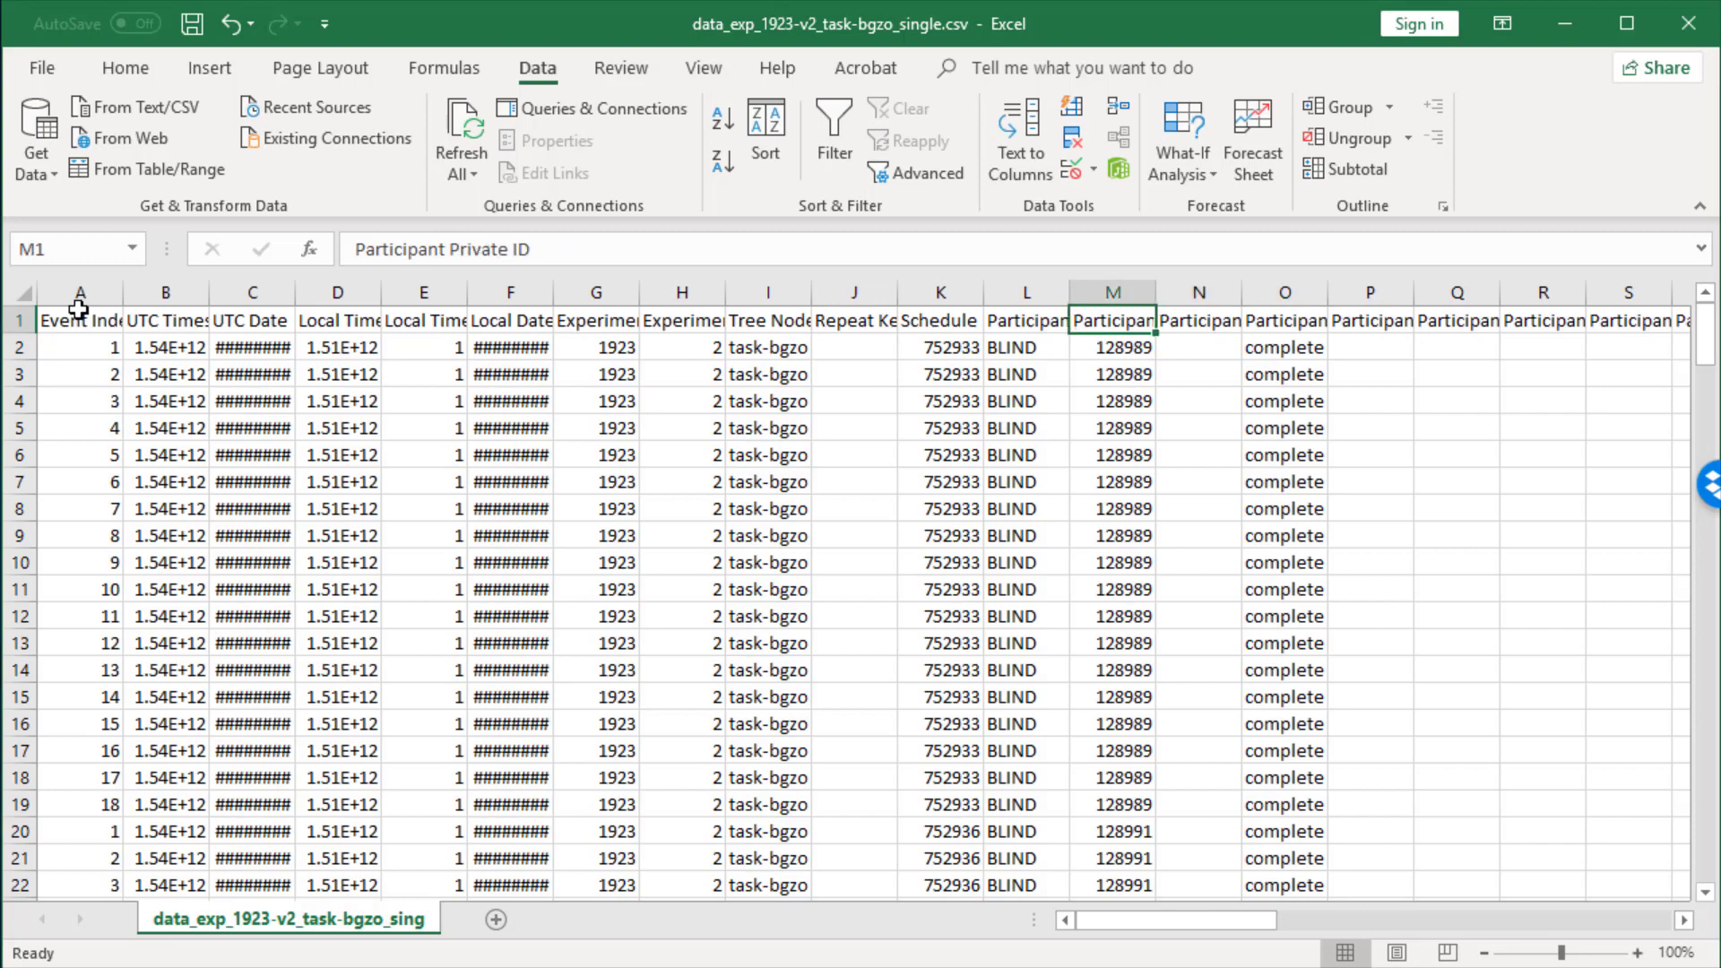
pyautogui.press('Right')
pyautogui.press('Right')
pyautogui.press('Right')
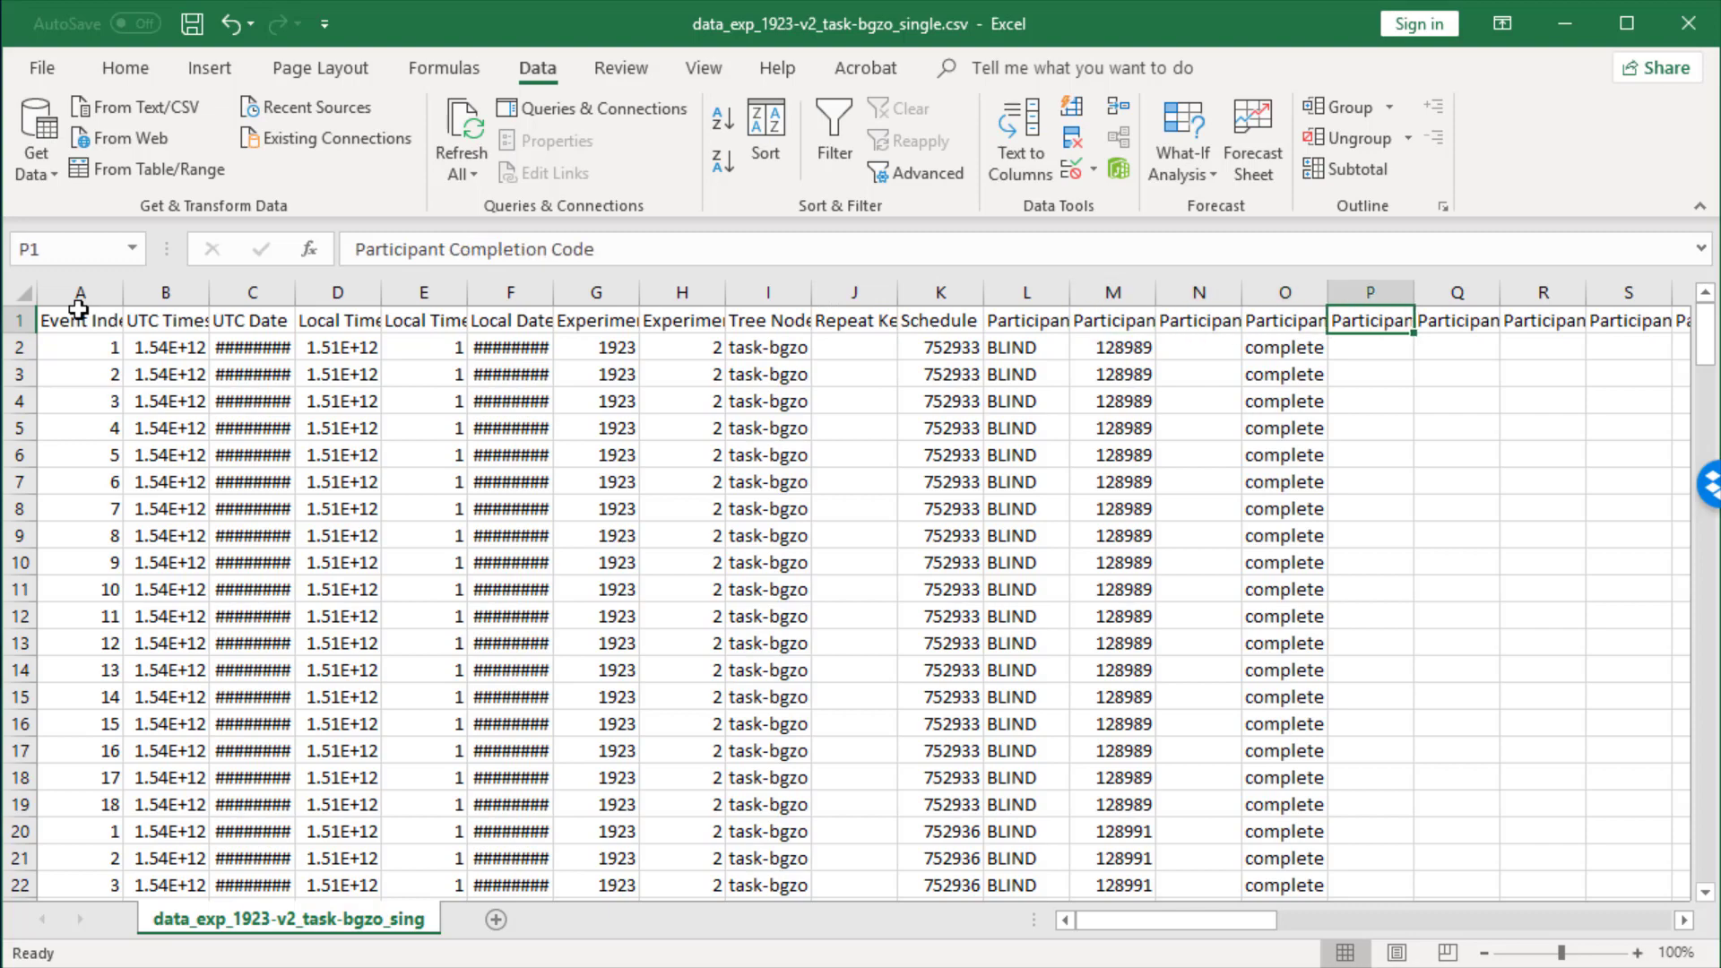
pyautogui.press('Right')
pyautogui.press('Right')
pyautogui.press('Right')
pyautogui.press('Right')
pyautogui.press('Right')
pyautogui.press('Right')
pyautogui.press('Right')
pyautogui.press('Right')
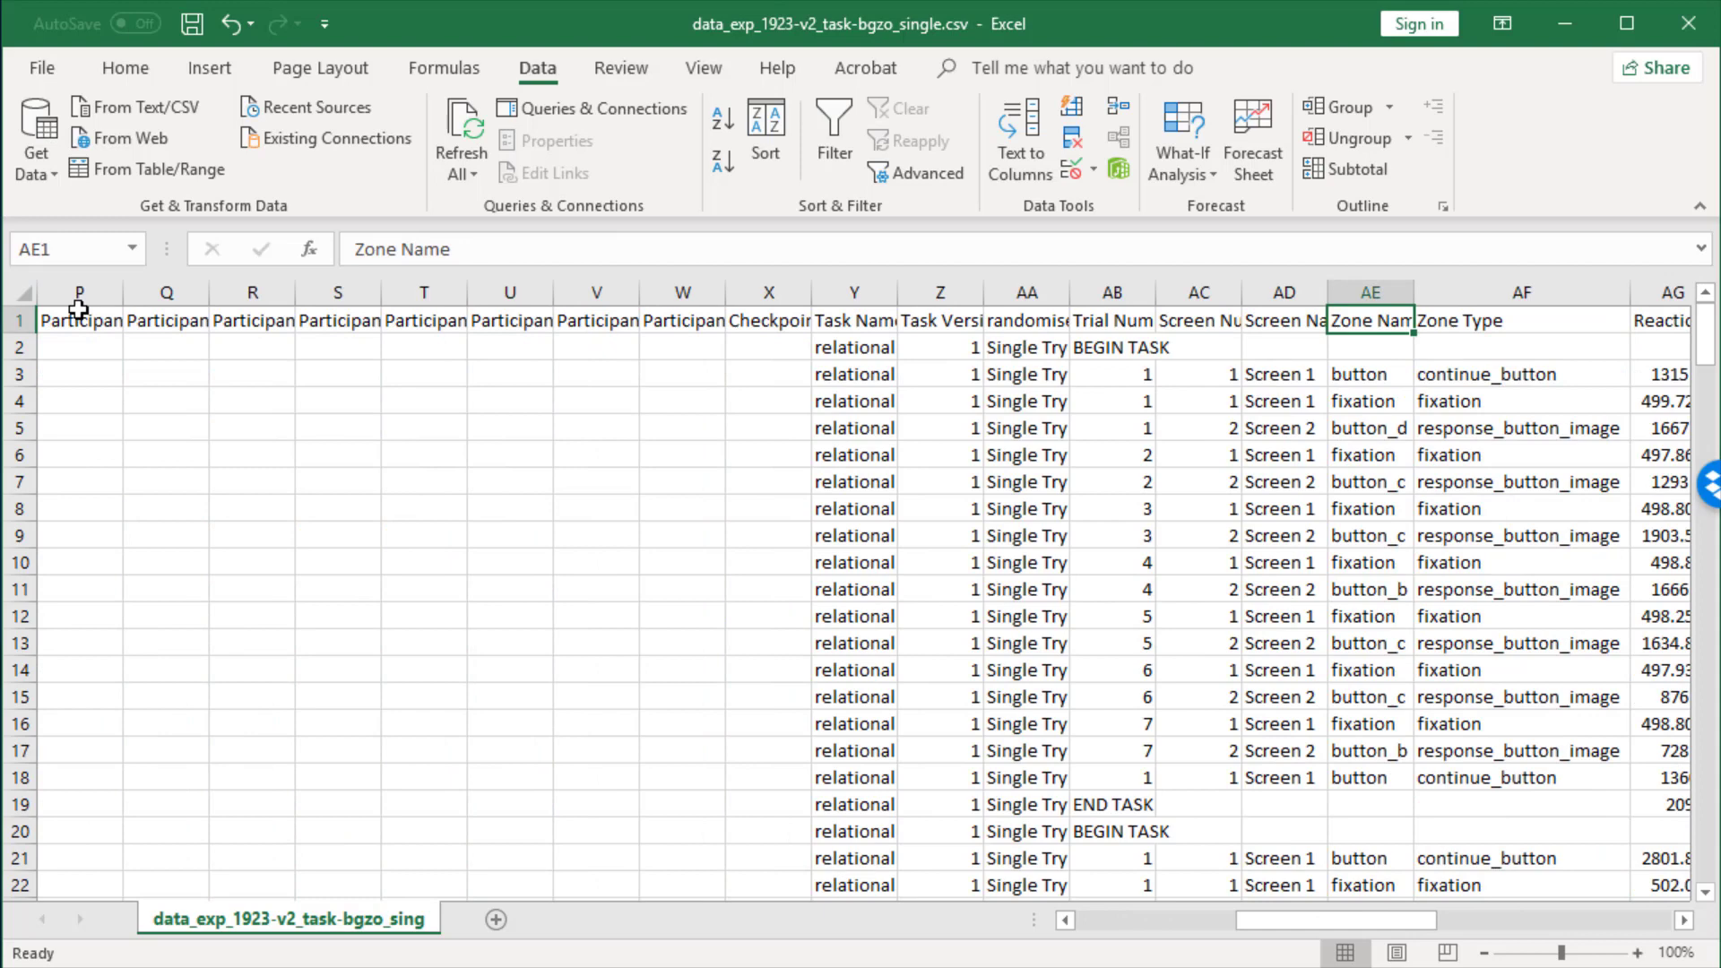
pyautogui.press('Left')
pyautogui.press('Left')
pyautogui.press('Left')
pyautogui.press('Left')
pyautogui.press('Right')
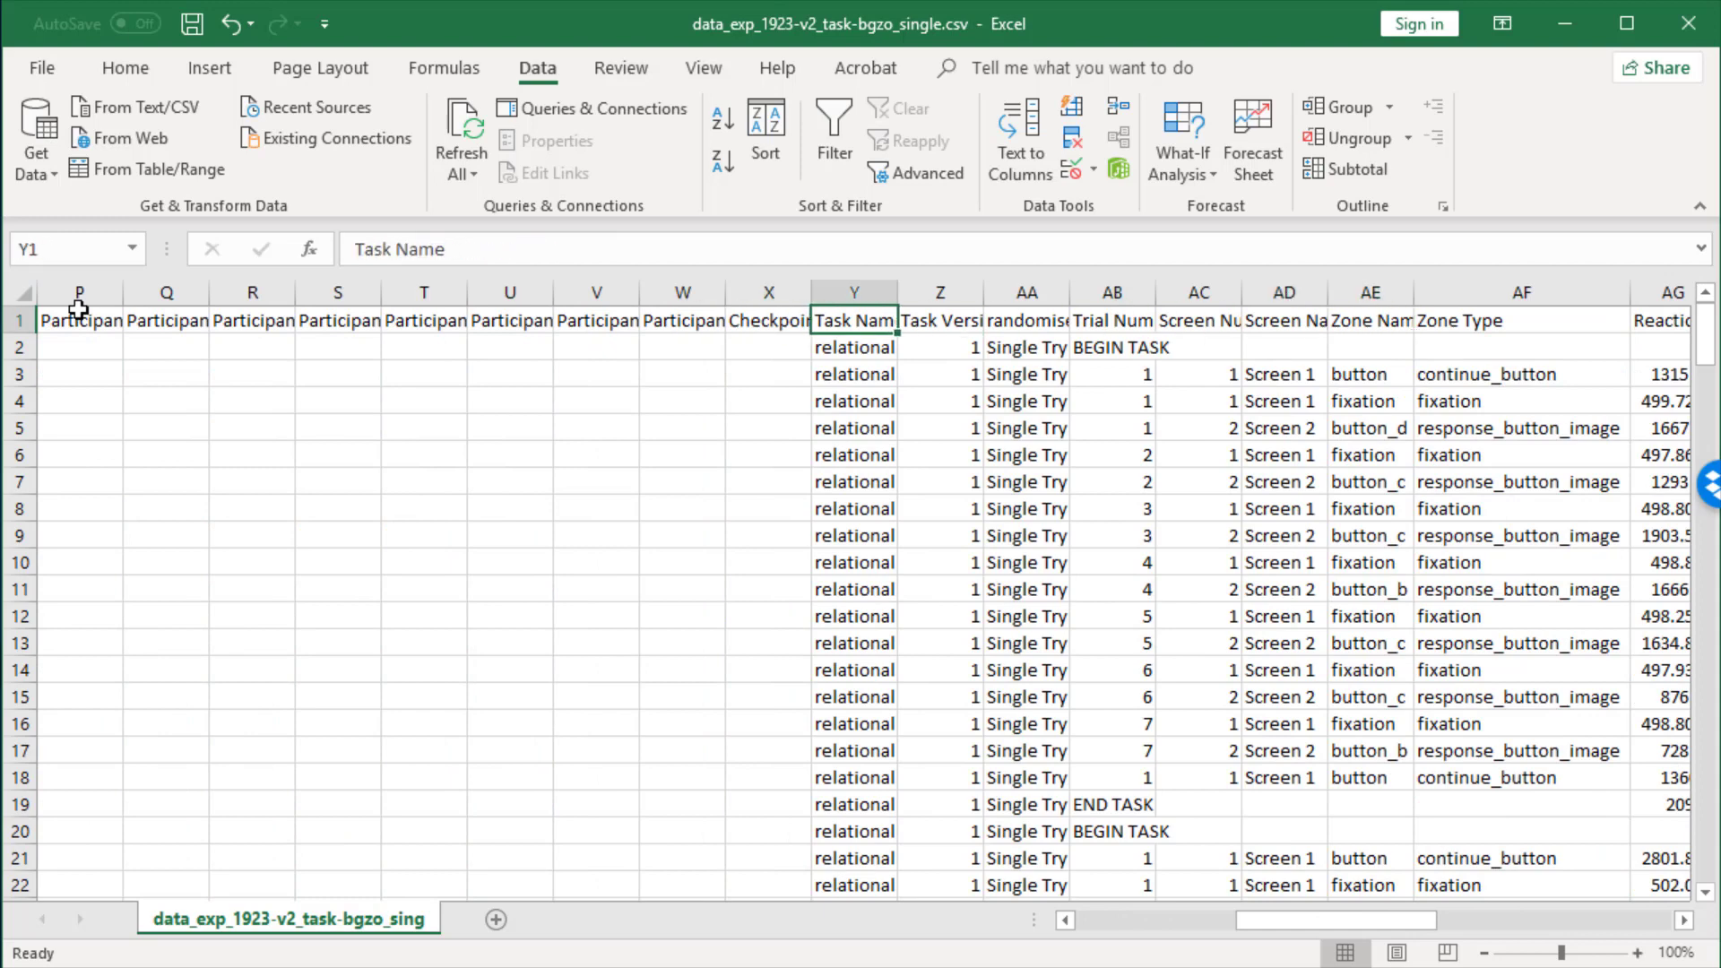
pyautogui.press('Down')
pyautogui.press('Up')
pyautogui.press('Right')
pyautogui.press('Right')
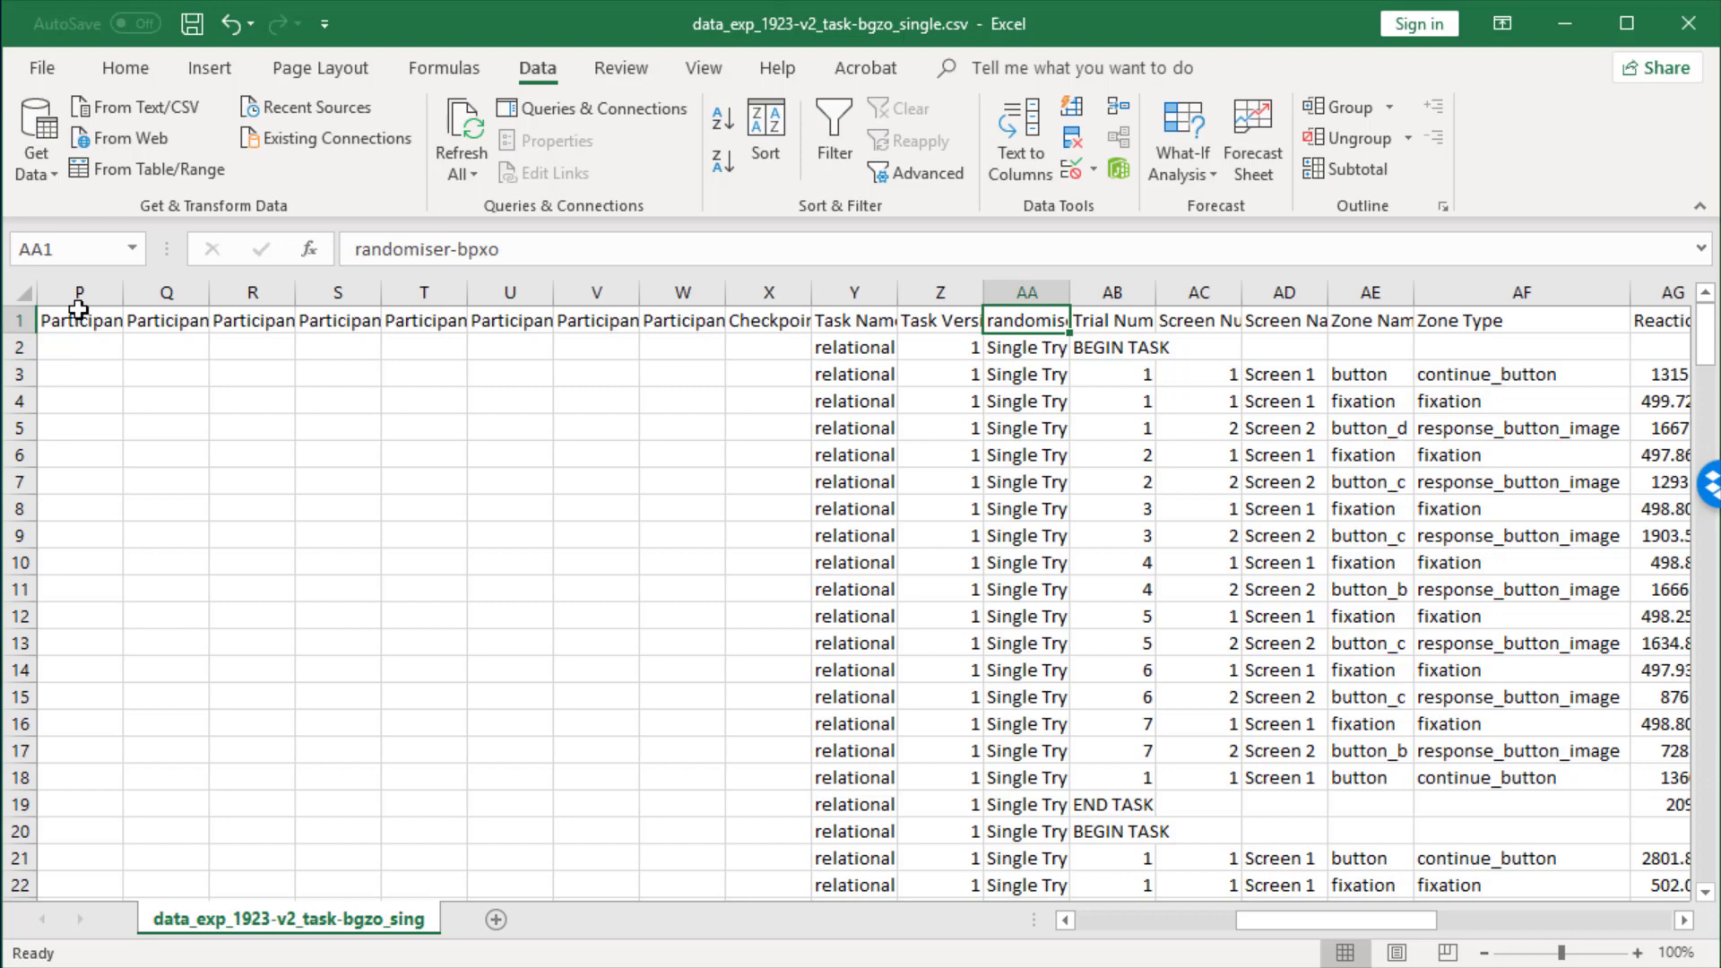
pyautogui.hotkey('shift', 'Right')
pyautogui.hotkey('shift', 'Right')
pyautogui.hotkey('shift', 'Right')
pyautogui.hotkey('shift', 'Right')
pyautogui.hotkey('shift', 'Right')
pyautogui.hotkey('shift', 'Right')
pyautogui.hotkey('shift', 'Right')
pyautogui.hotkey('shift', 'Right')
pyautogui.hotkey('shift', 'Right')
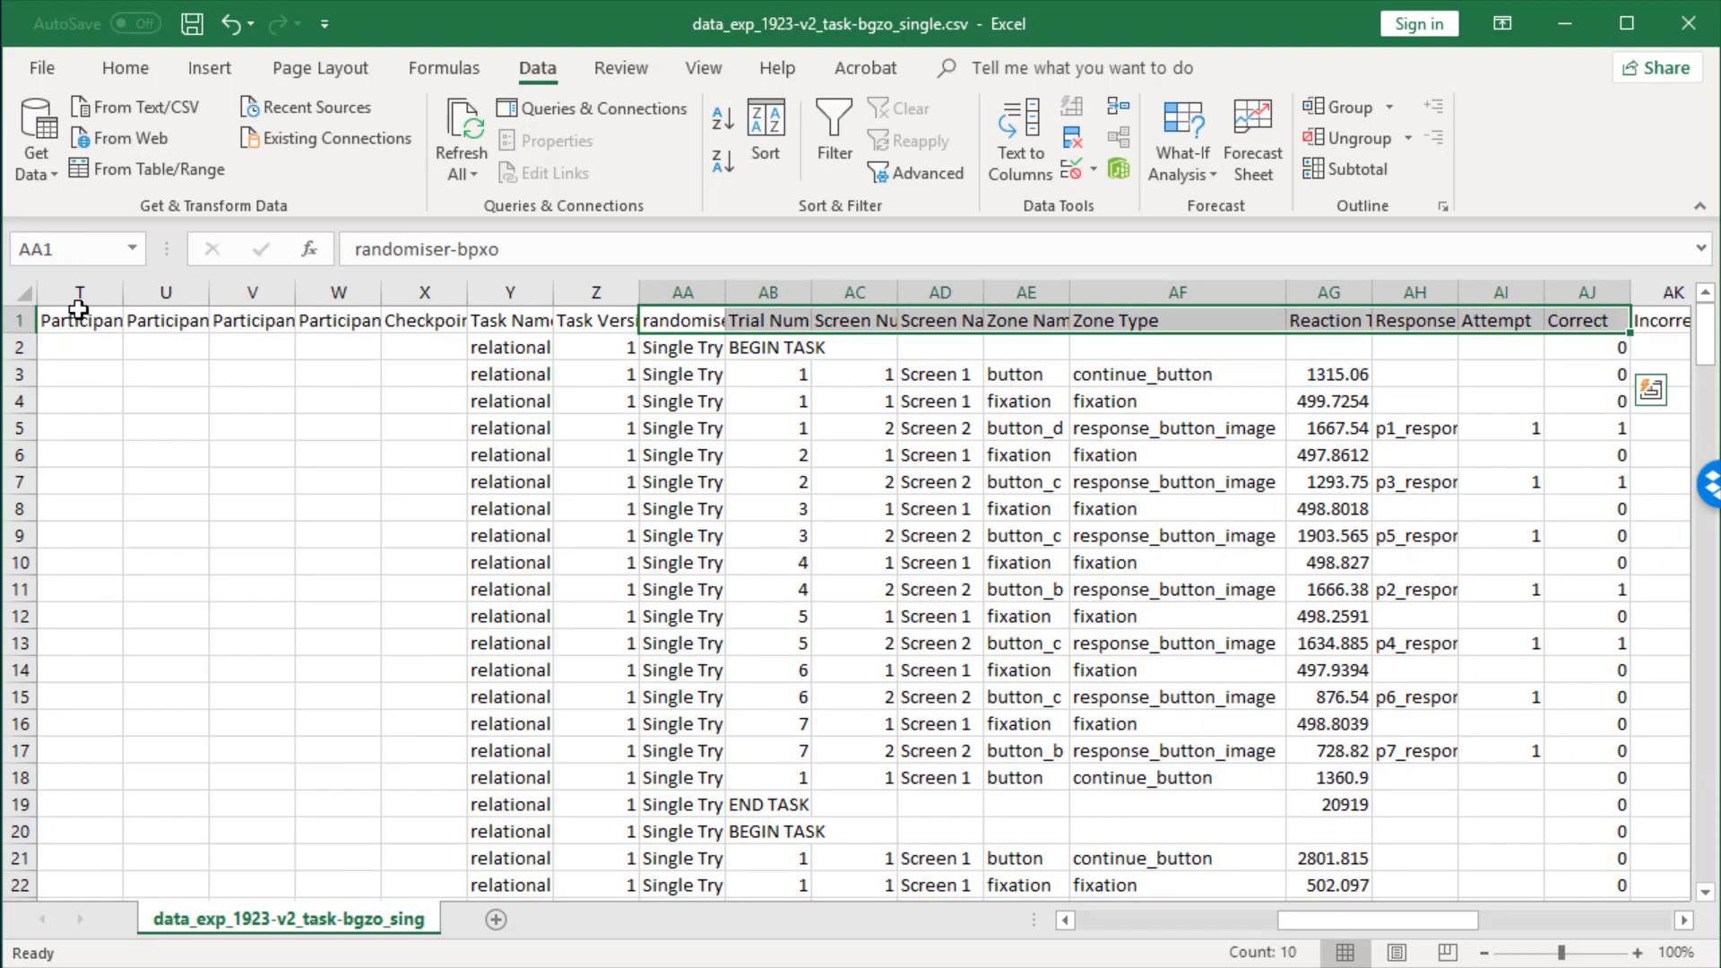
pyautogui.press('Right')
pyautogui.press('Right')
pyautogui.press('Right')
pyautogui.press('Right')
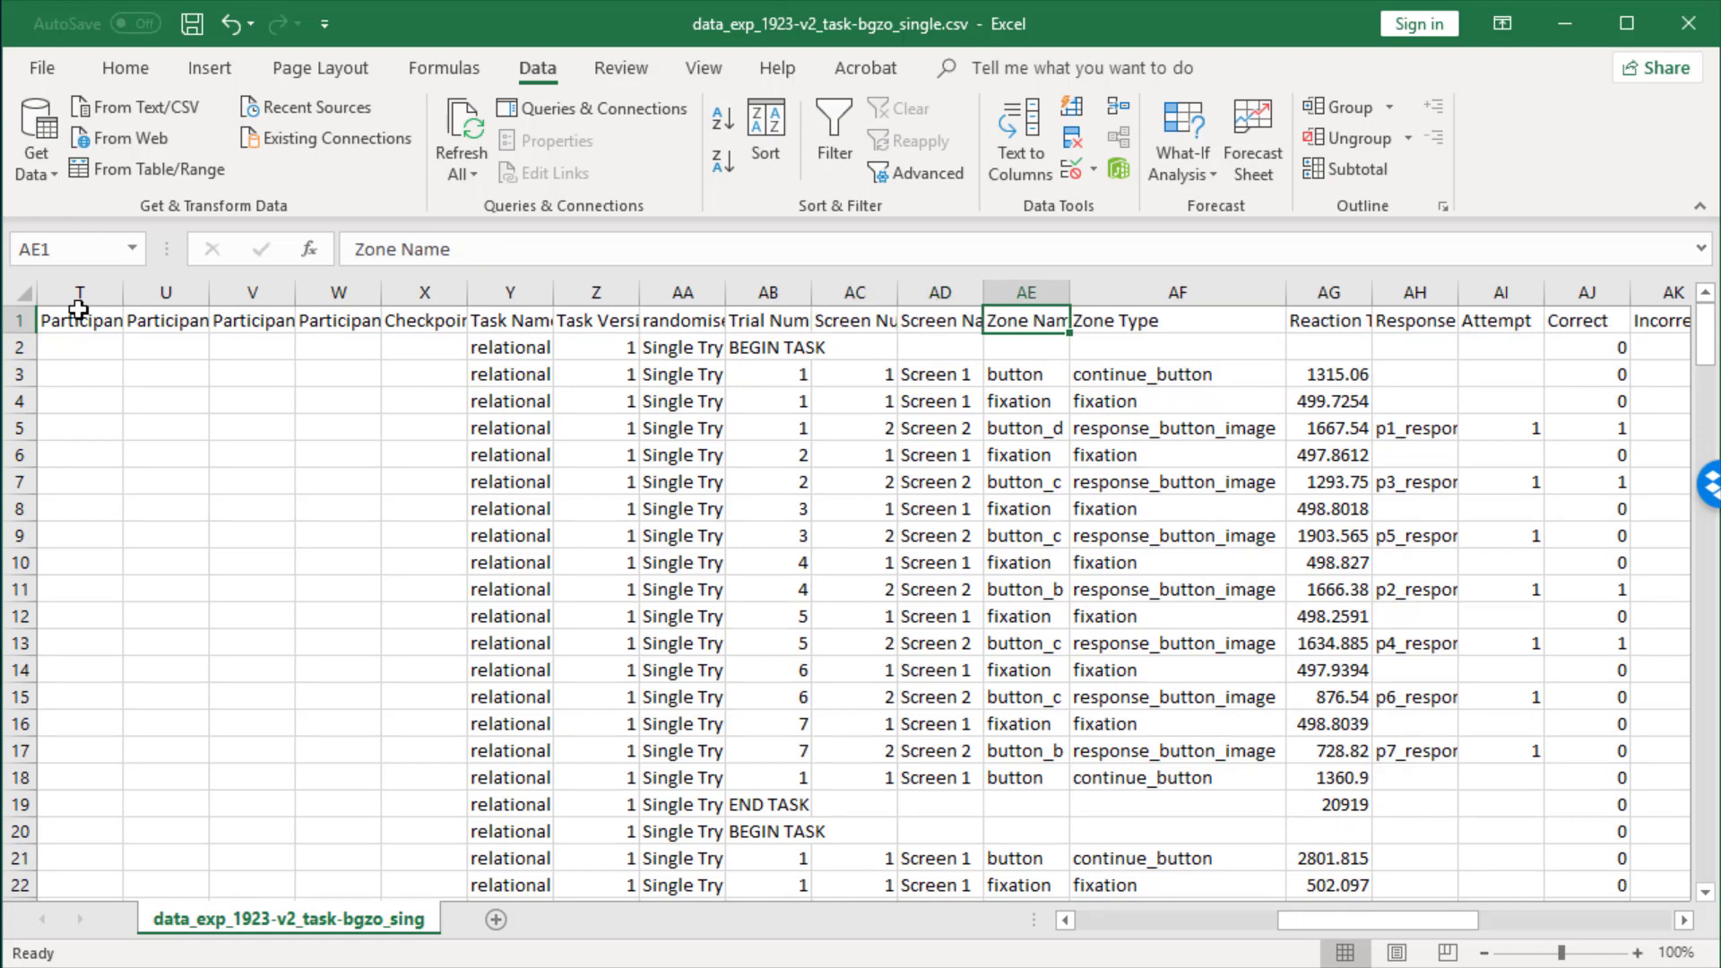
pyautogui.press('Right')
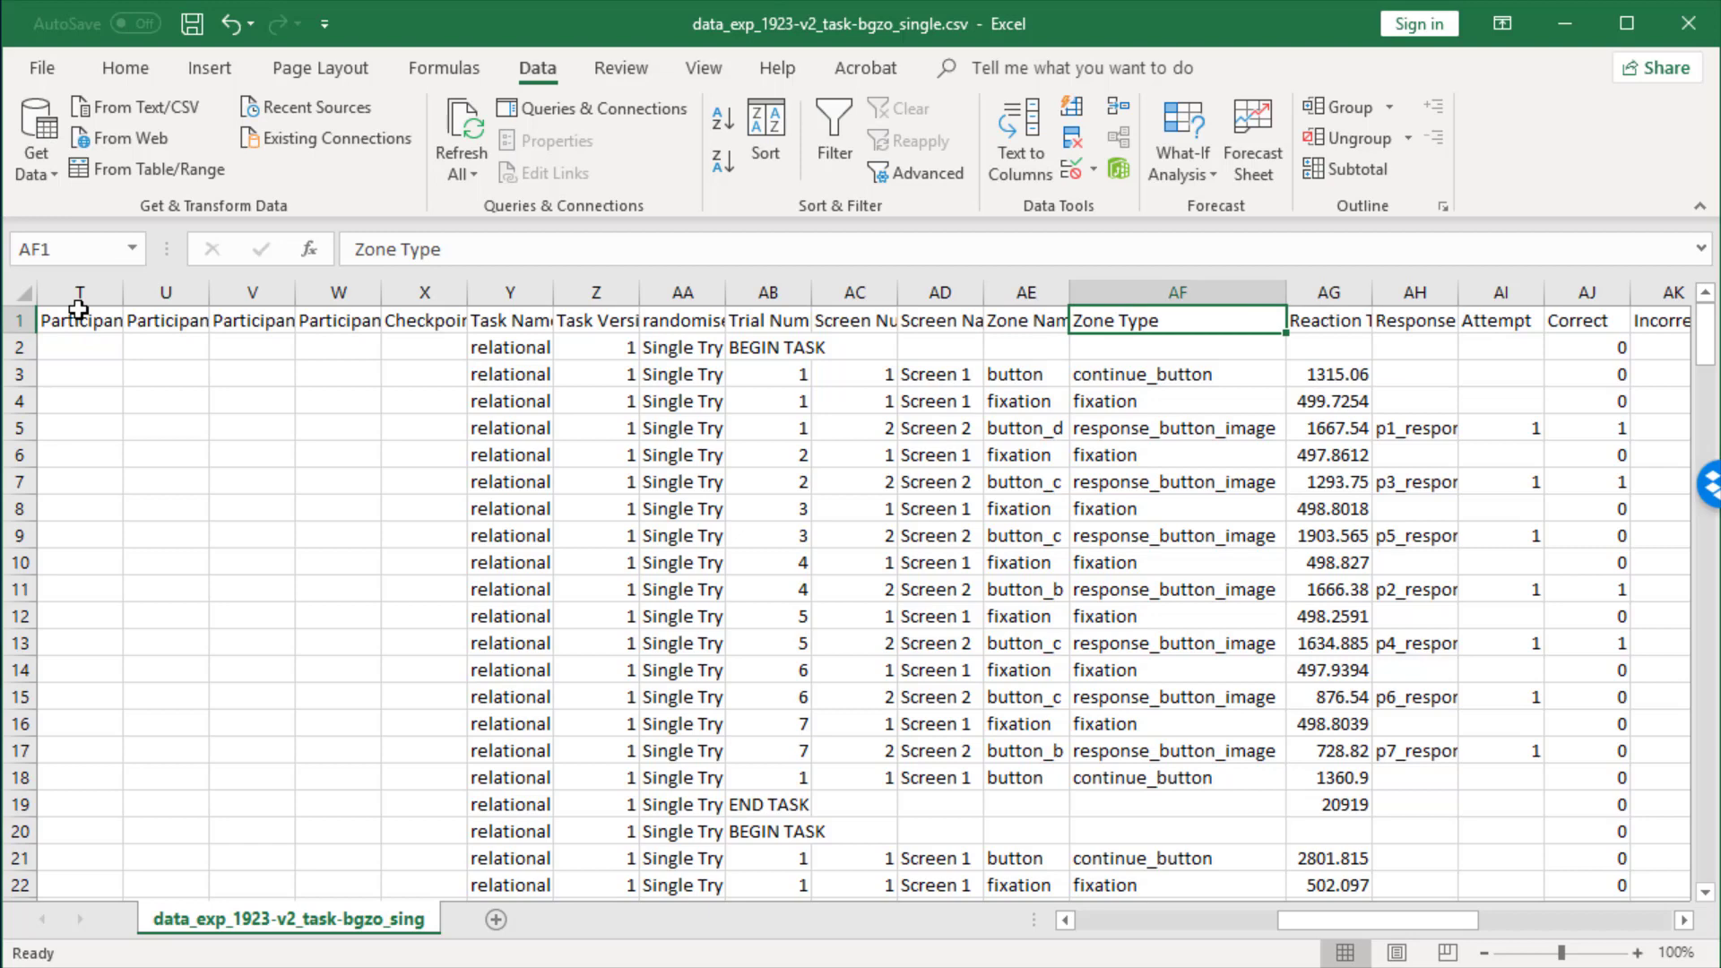
pyautogui.press('Right')
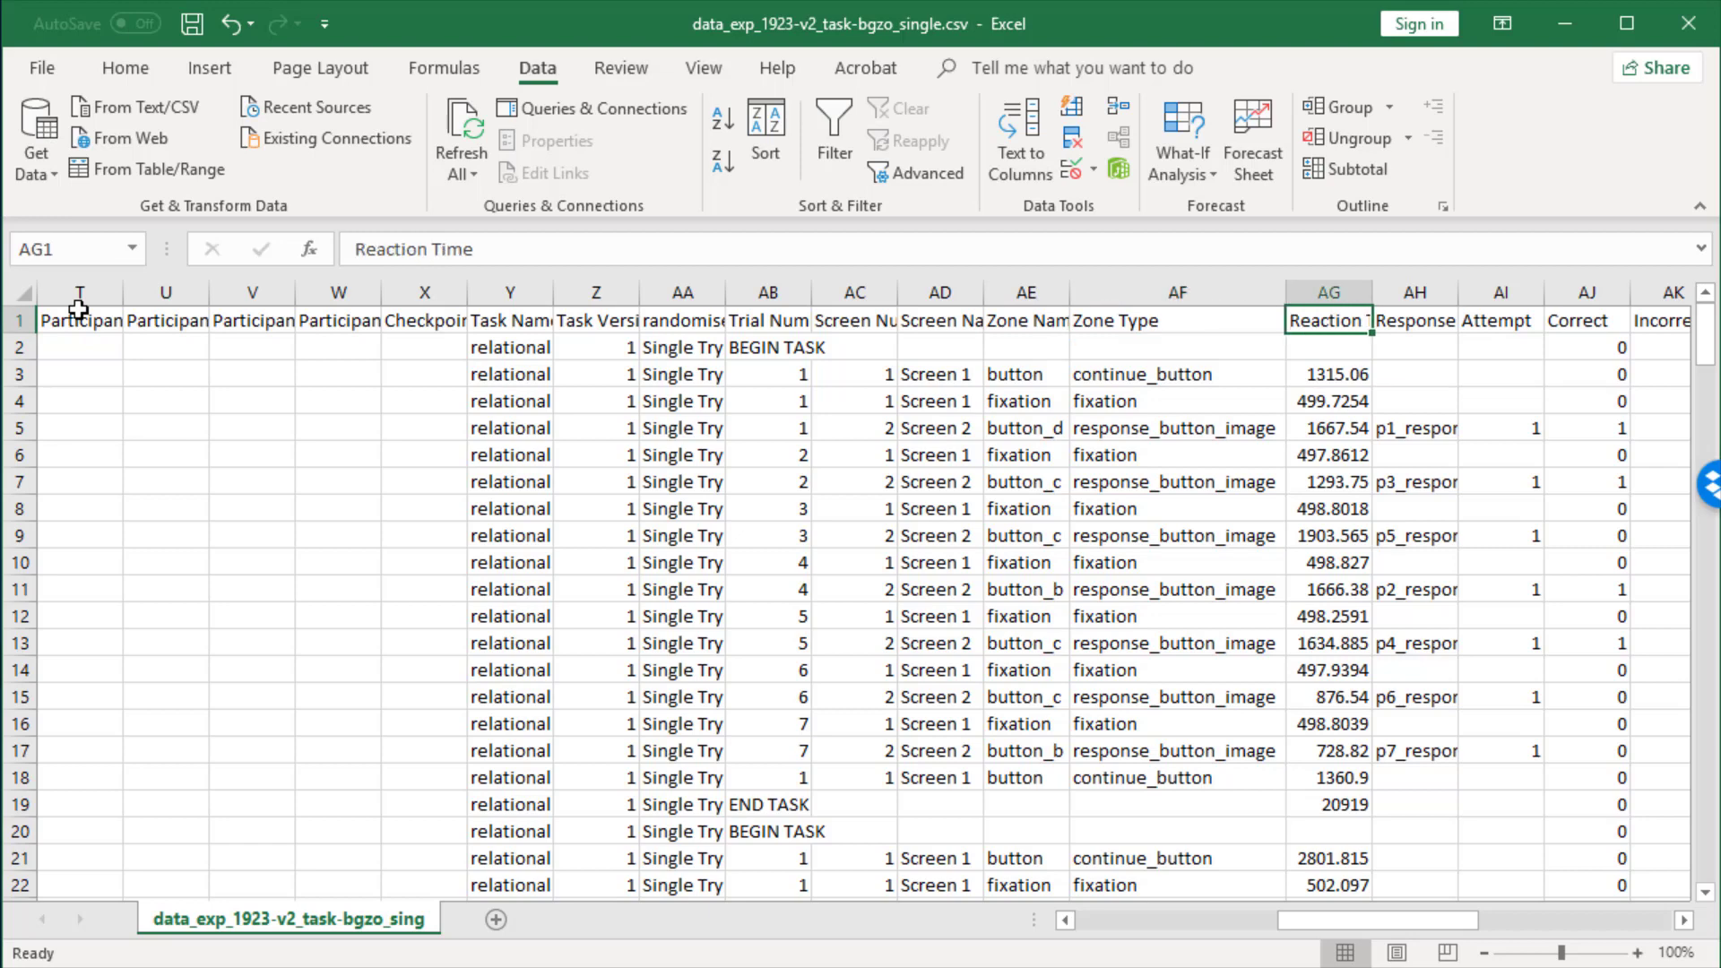
pyautogui.press('Right')
pyautogui.press('Right')
pyautogui.press('Right')
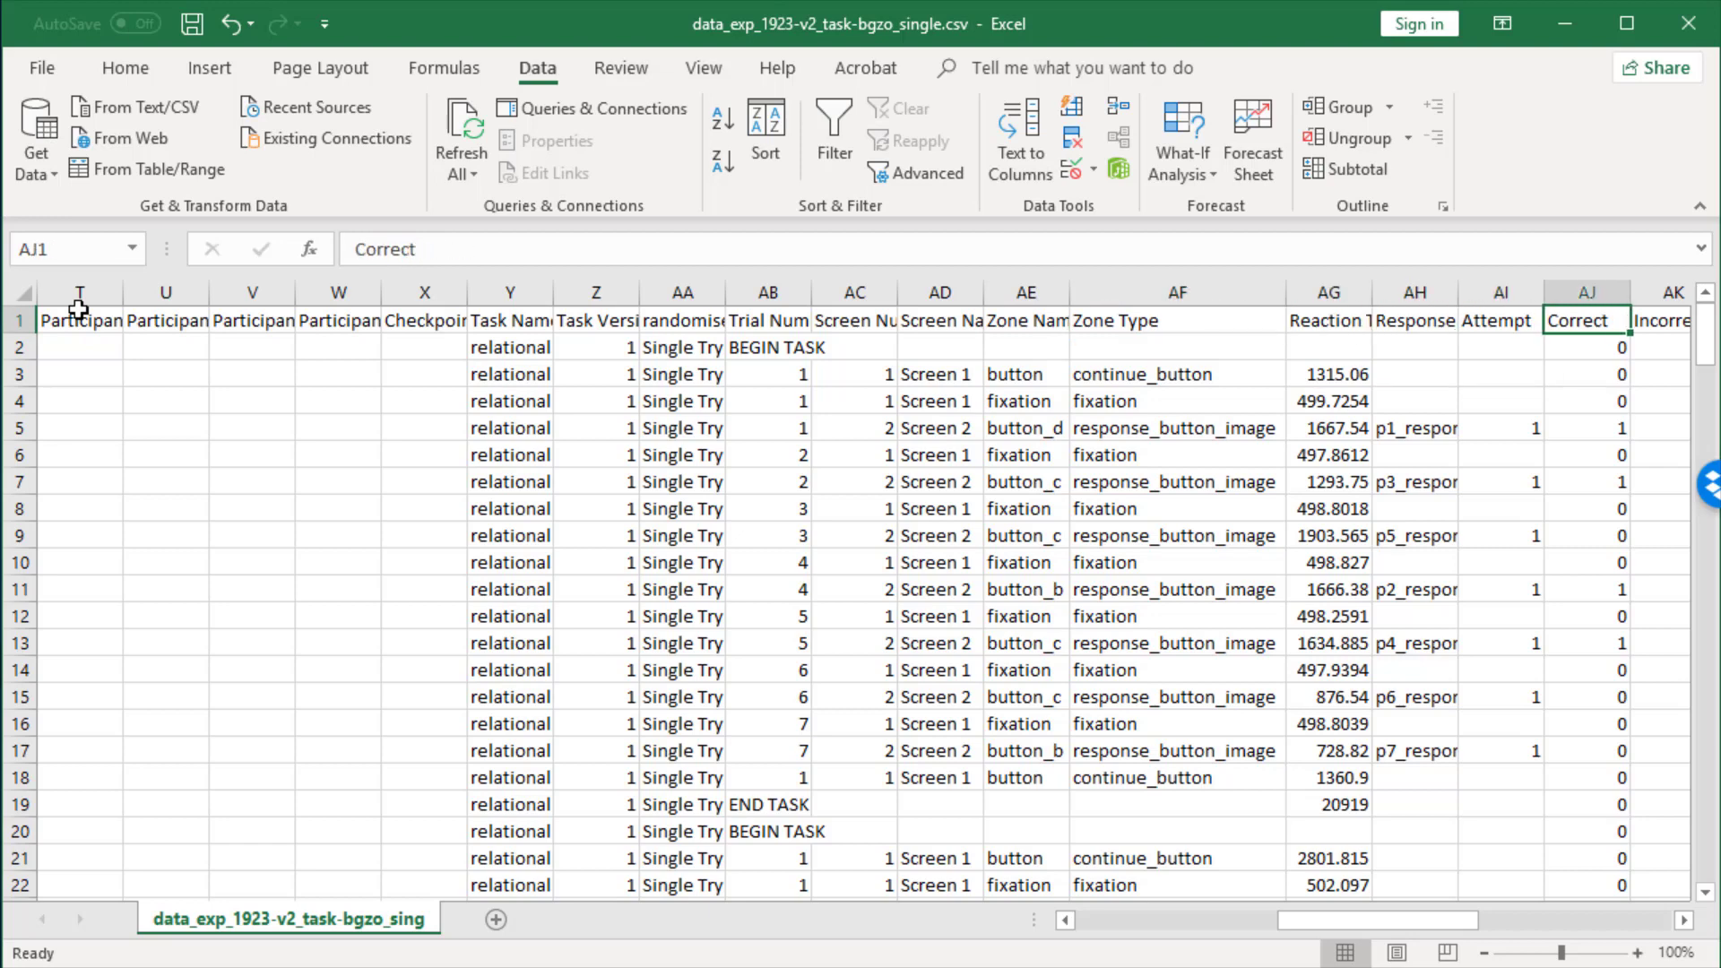
pyautogui.press('Right')
pyautogui.press('Right')
pyautogui.press('Right')
pyautogui.press('Right')
pyautogui.press('Right')
pyautogui.press('Right')
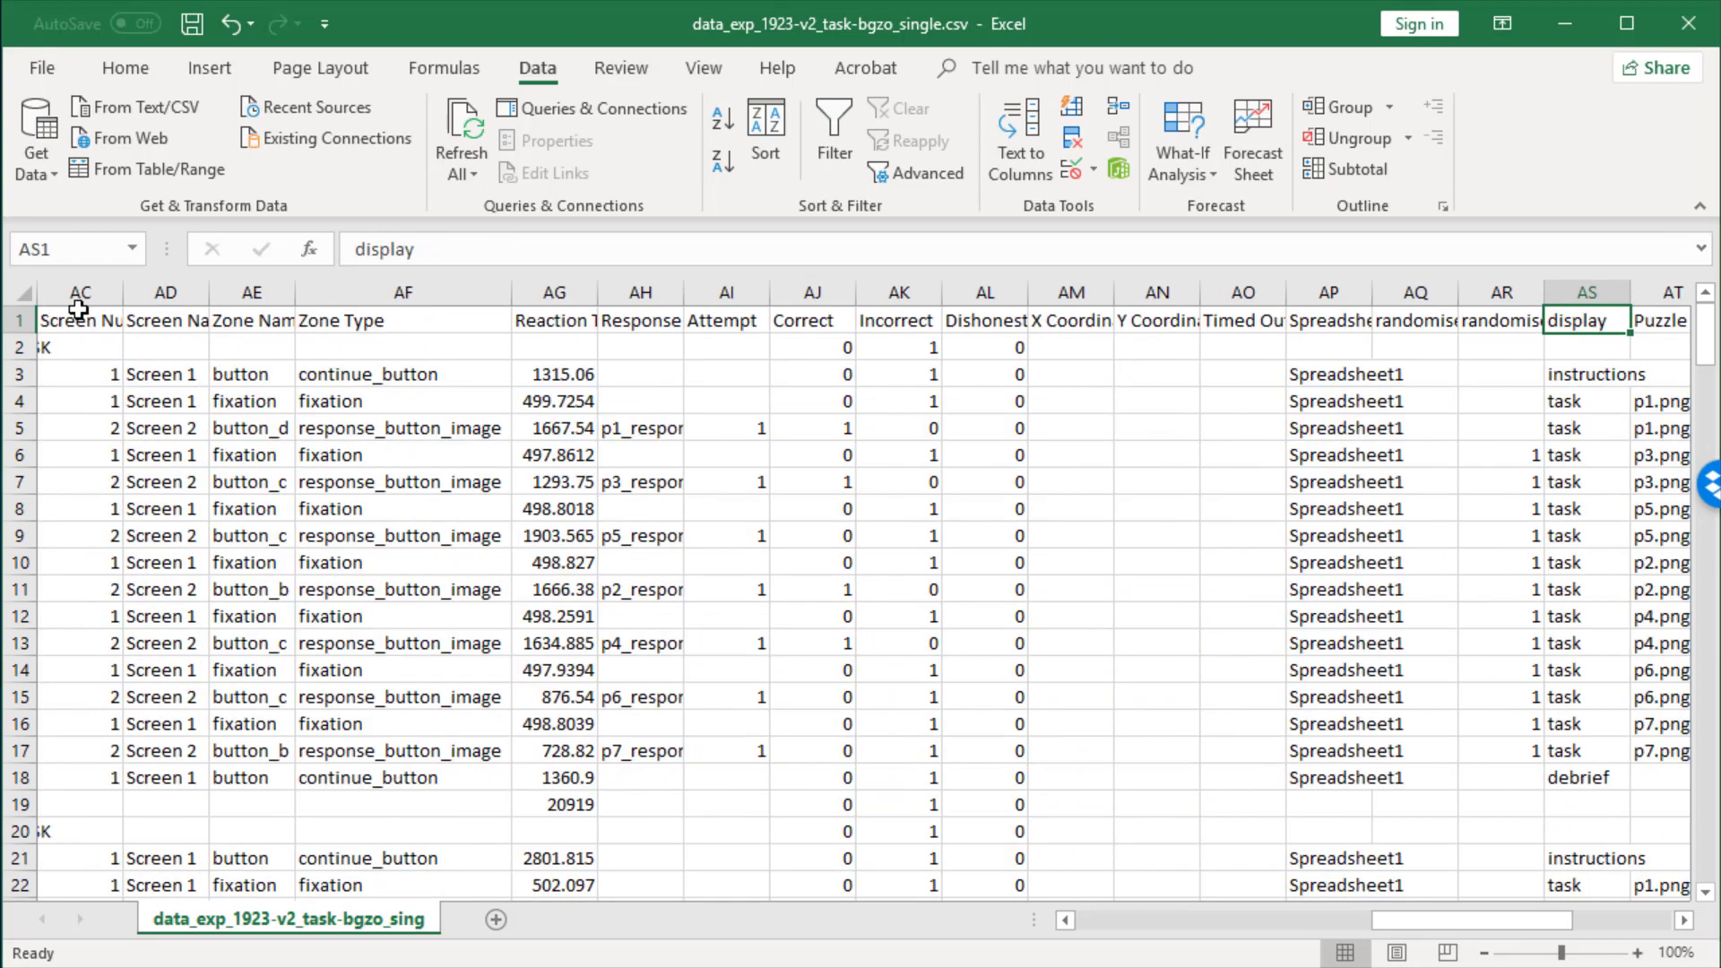
pyautogui.press('Left')
pyautogui.press('Left')
pyautogui.press('Left')
pyautogui.hotkey('shift', 'Right')
pyautogui.hotkey('shift', 'Right')
pyautogui.hotkey('shift', 'Right')
pyautogui.hotkey('shift', 'Right')
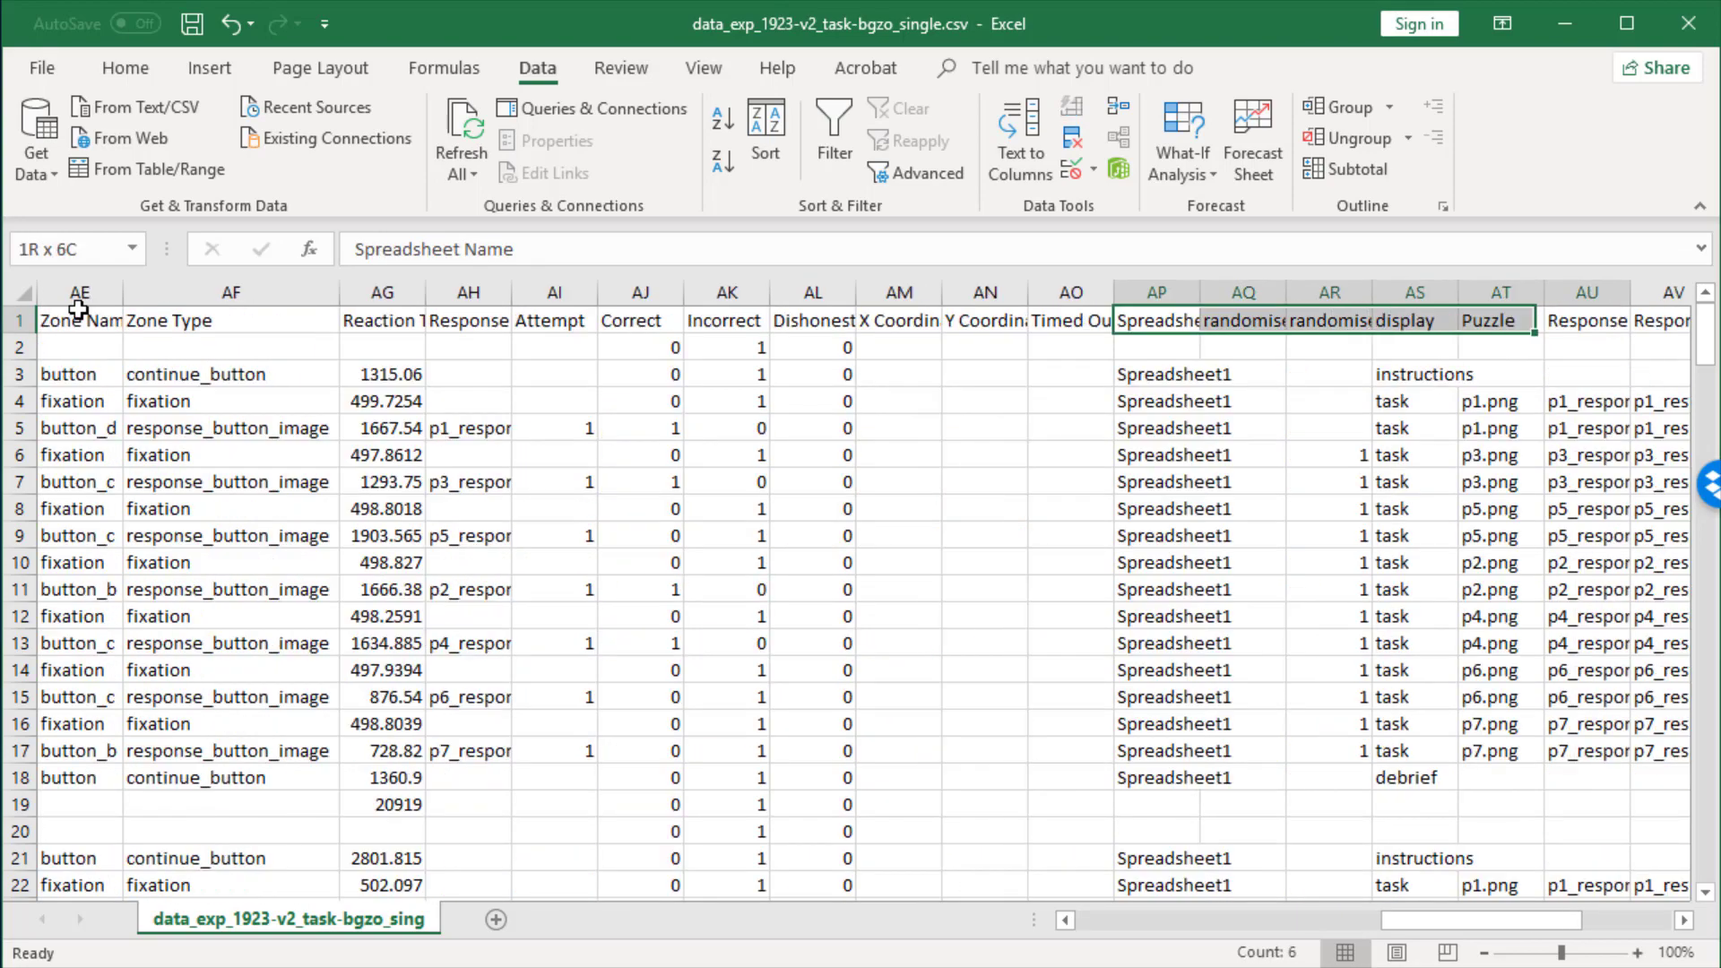
pyautogui.hotkey('shift', 'Right')
pyautogui.hotkey('shift', 'Right')
pyautogui.hotkey('shift', 'Right')
pyautogui.hotkey('shift', 'Right')
pyautogui.hotkey('shift', 'Right')
pyautogui.hotkey('shift', 'Right')
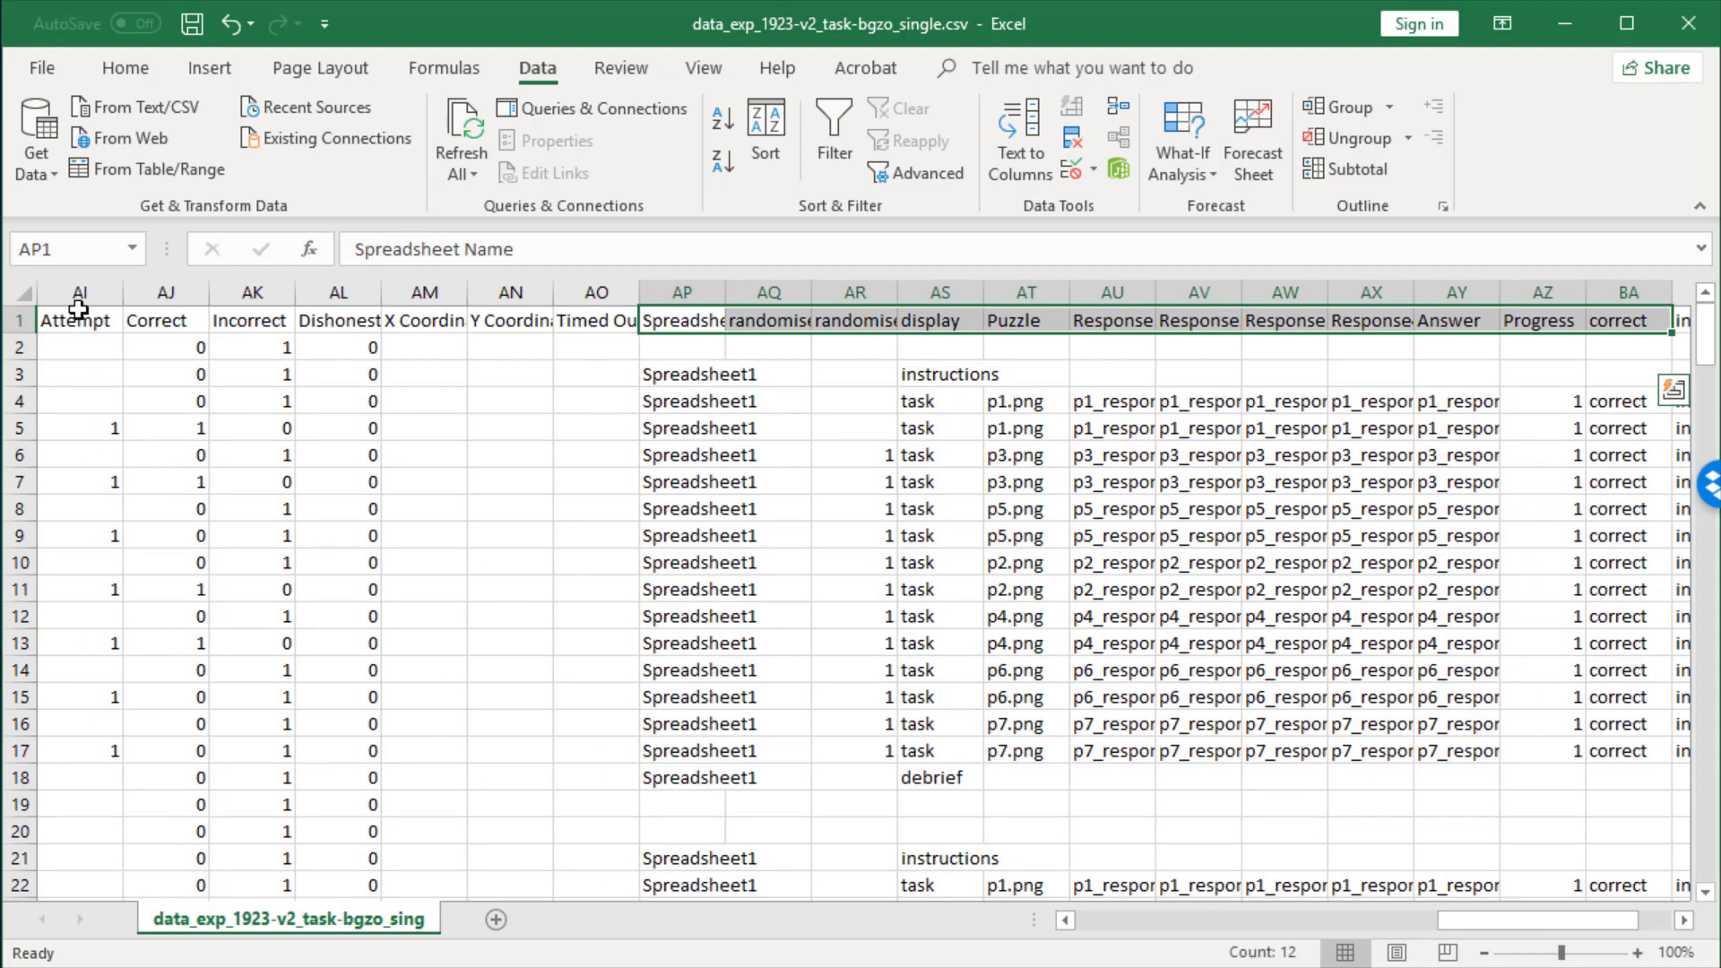
# Step: Inspect the row-5 response_button_image trial's neighbouring cells, including its reaction time
pyautogui.press('Down')
pyautogui.press('Down')
pyautogui.press('Down')
pyautogui.press('Down')
pyautogui.press('Left')
pyautogui.press('Left')
pyautogui.hotkey('ctrl', 'Left')
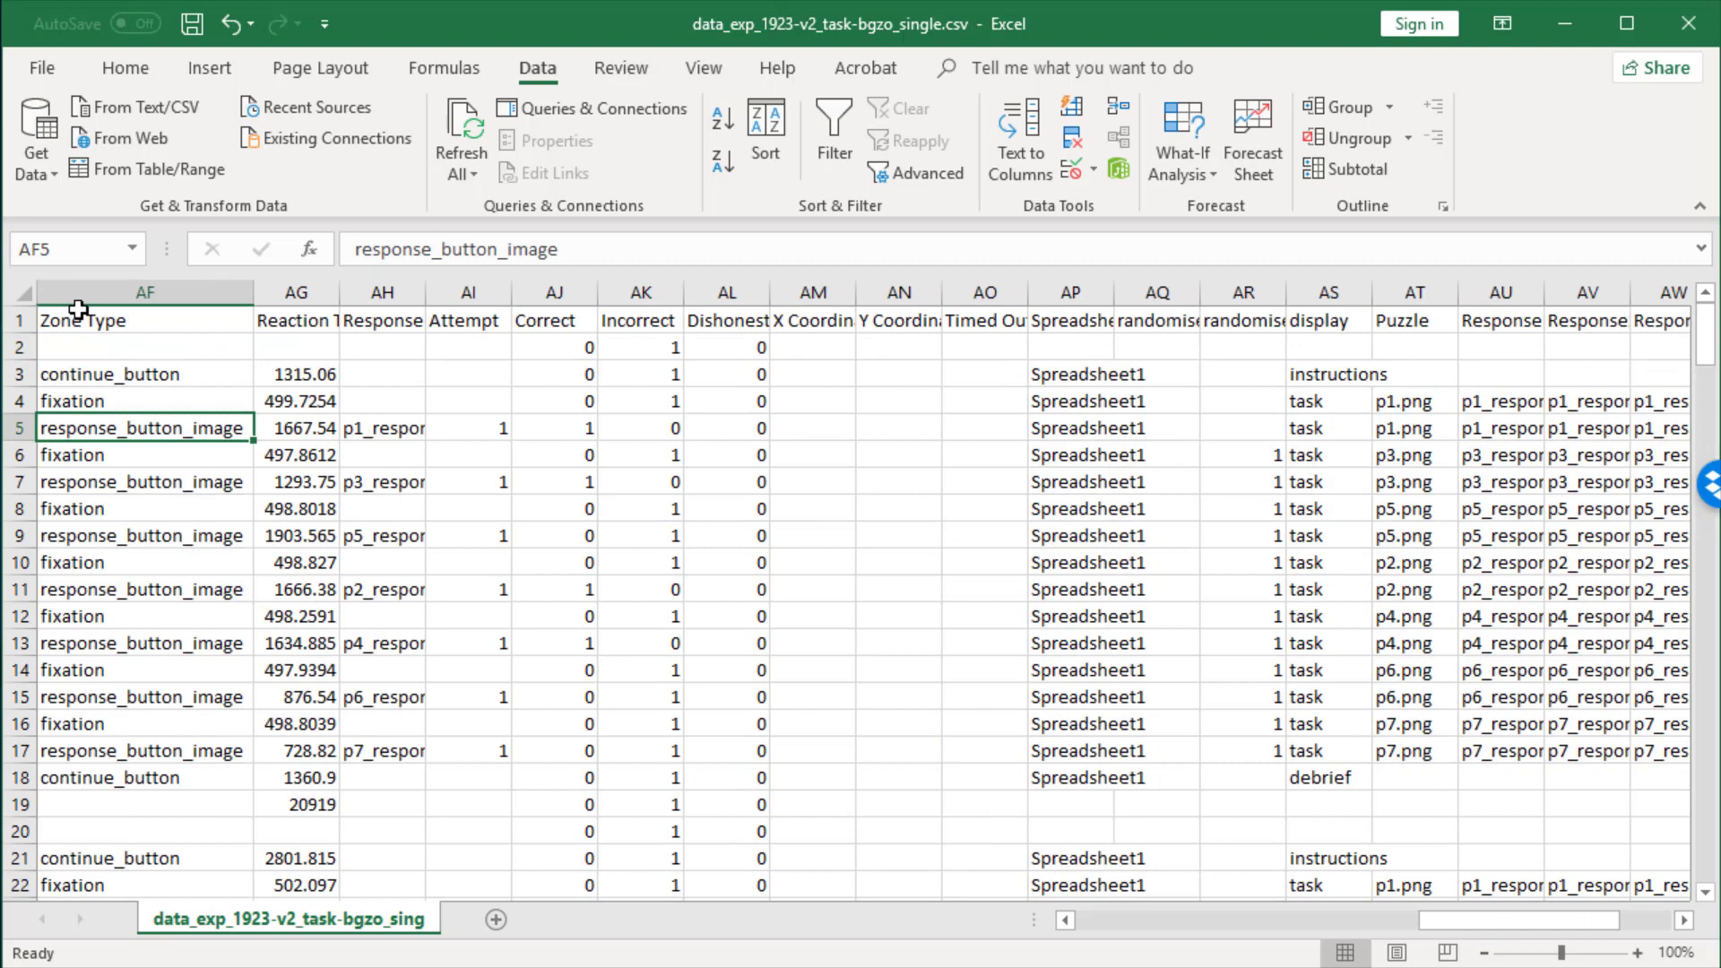
pyautogui.hotkey('ctrl', 'Left')
pyautogui.press('Right')
pyautogui.press('Right')
pyautogui.press('Right')
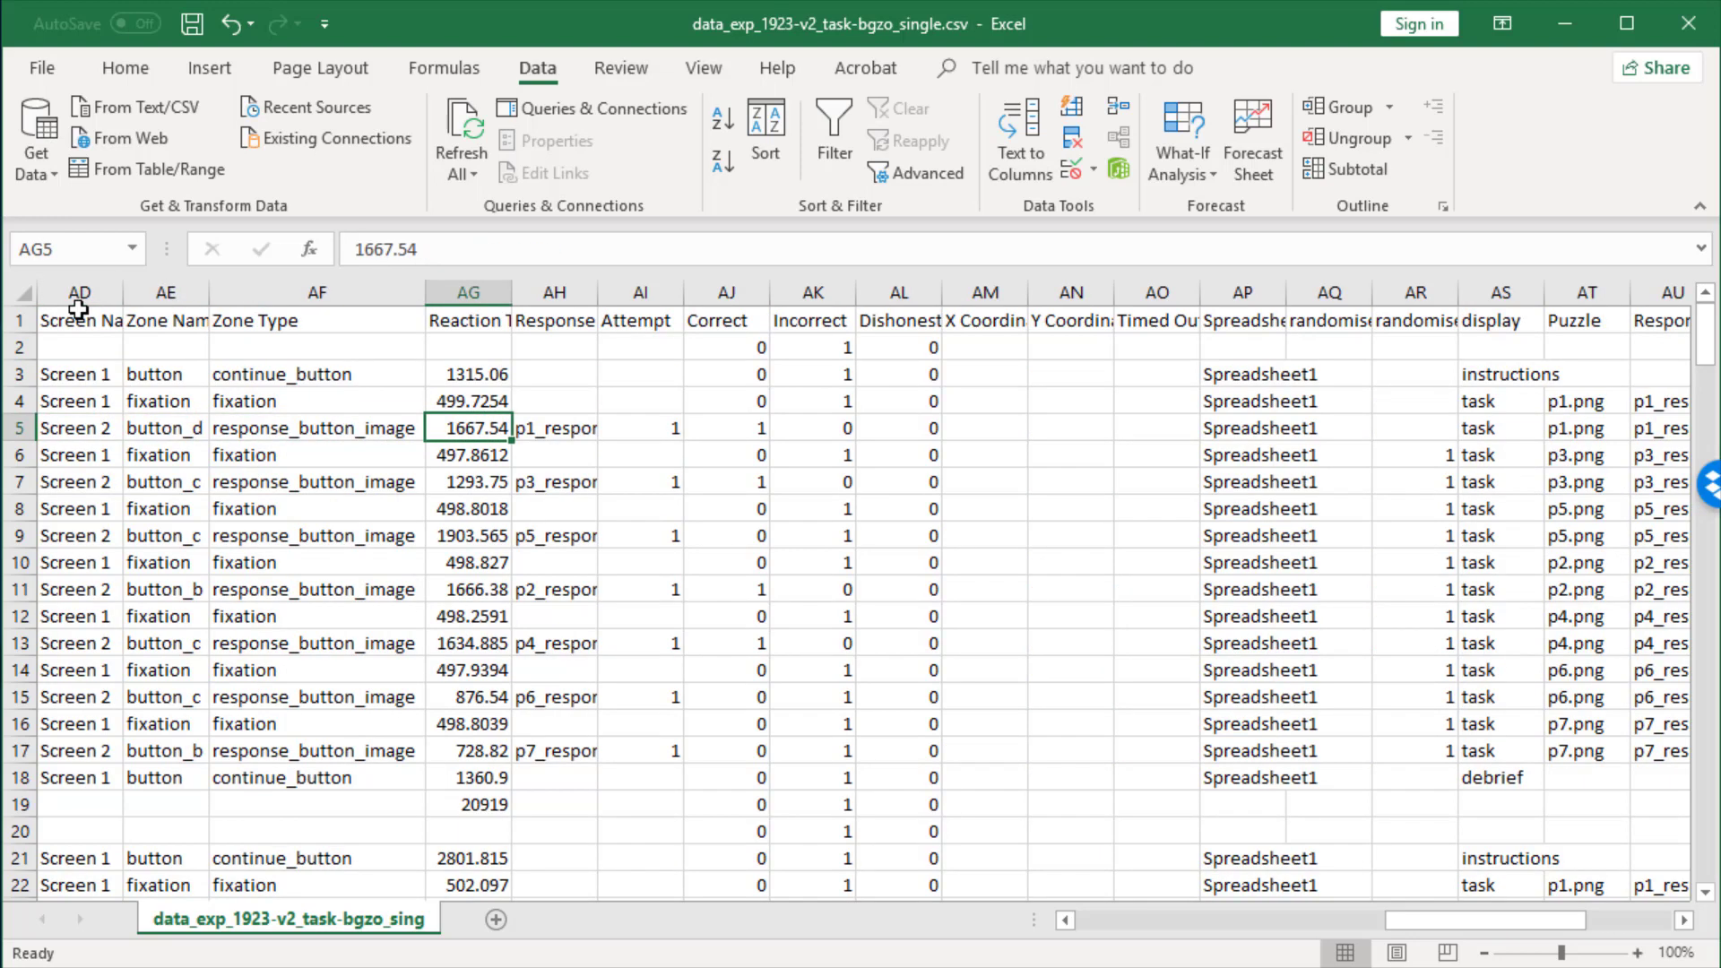
pyautogui.press('Right')
pyautogui.press('Left')
pyautogui.press('Left')
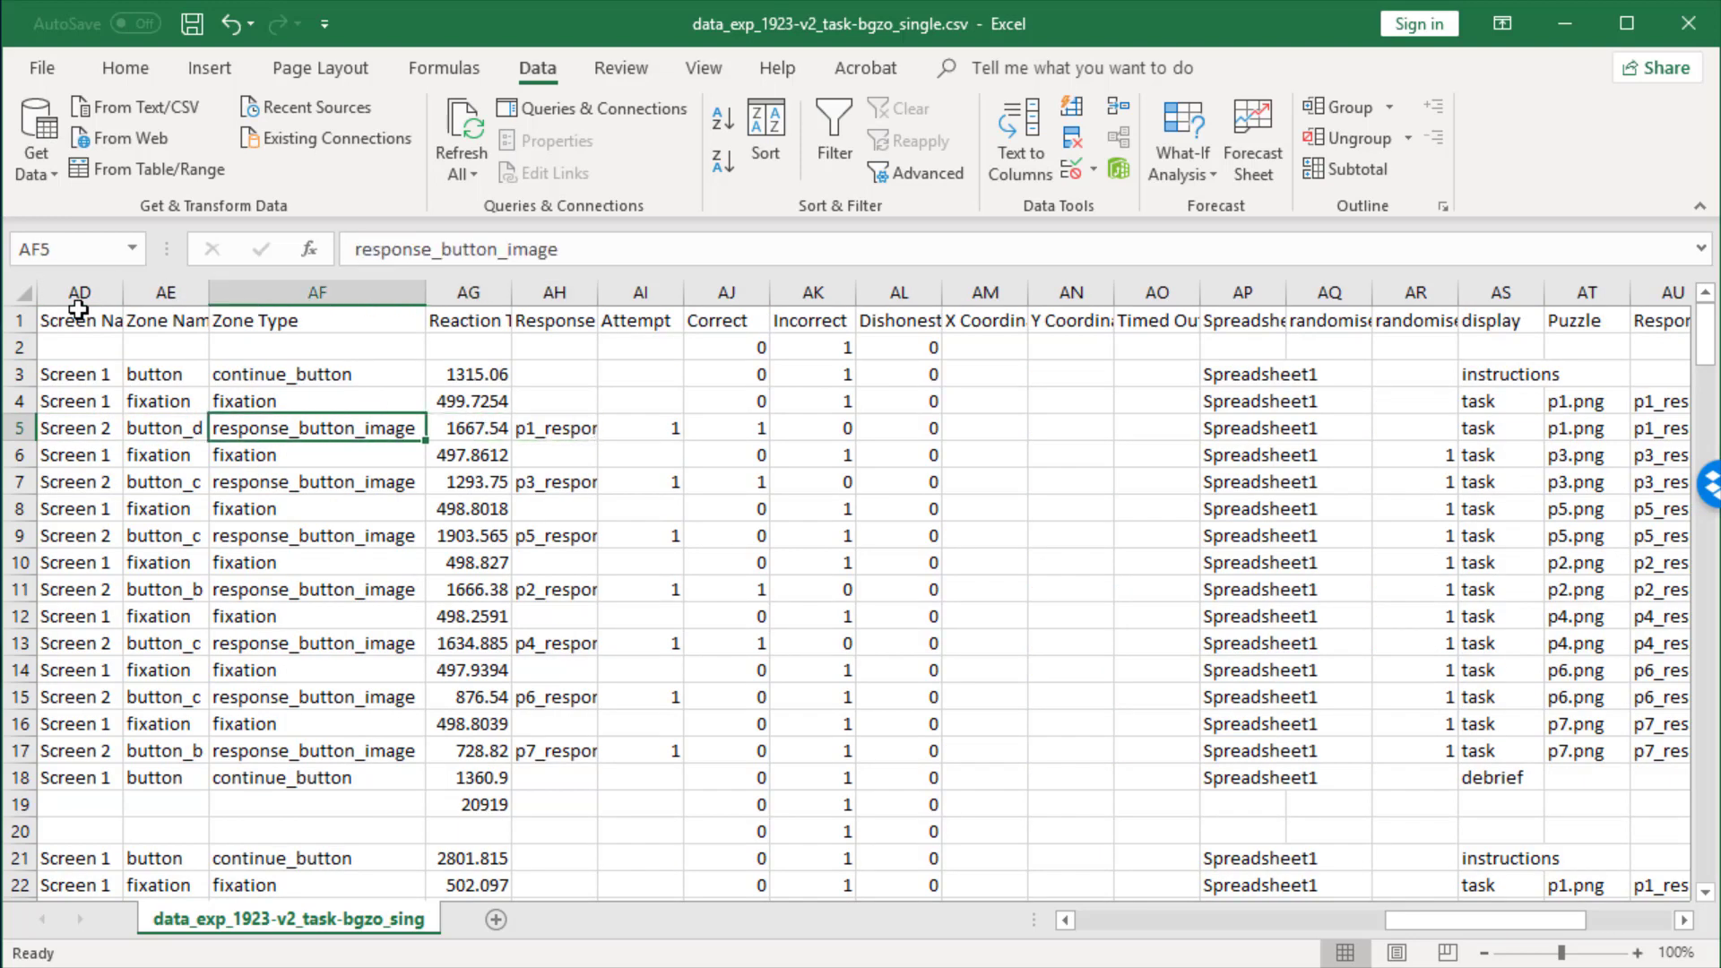
pyautogui.press('Right')
pyautogui.press('Right')
pyautogui.hotkey('ctrl', 'Right')
pyautogui.press('Right')
pyautogui.press('Right')
pyautogui.hotkey('ctrl', 'Right')
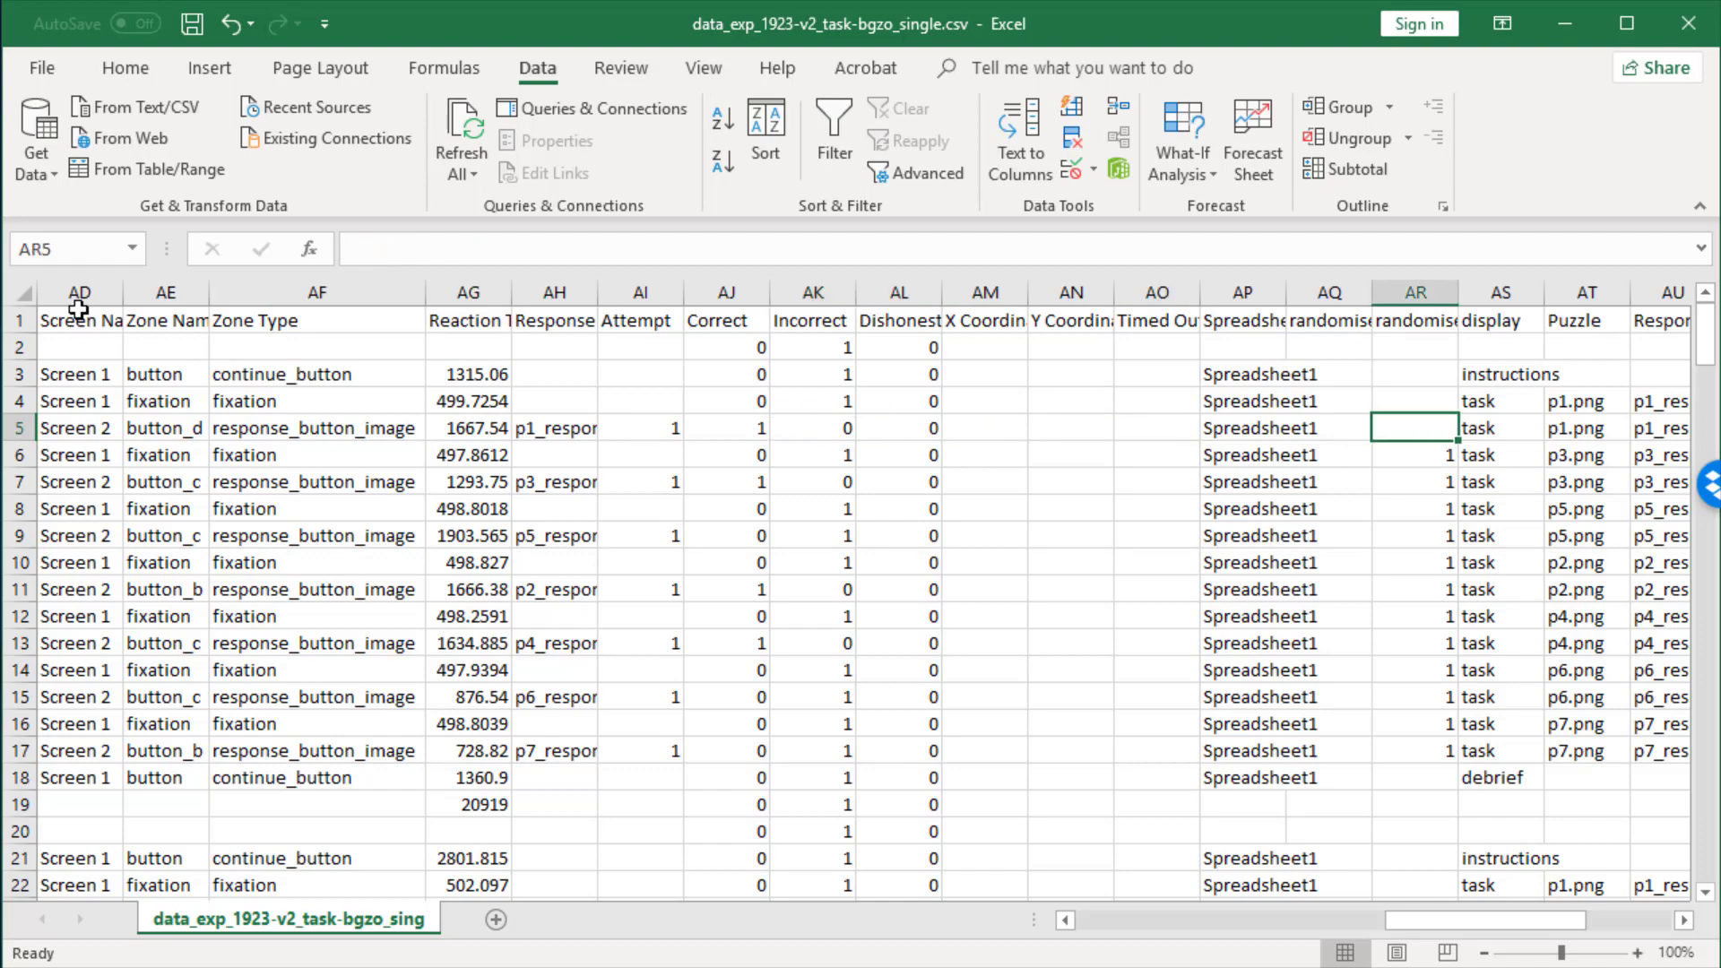
pyautogui.press('Right')
pyautogui.press('Right')
pyautogui.press('Right')
pyautogui.press('Right')
pyautogui.press('Right')
pyautogui.press('Right')
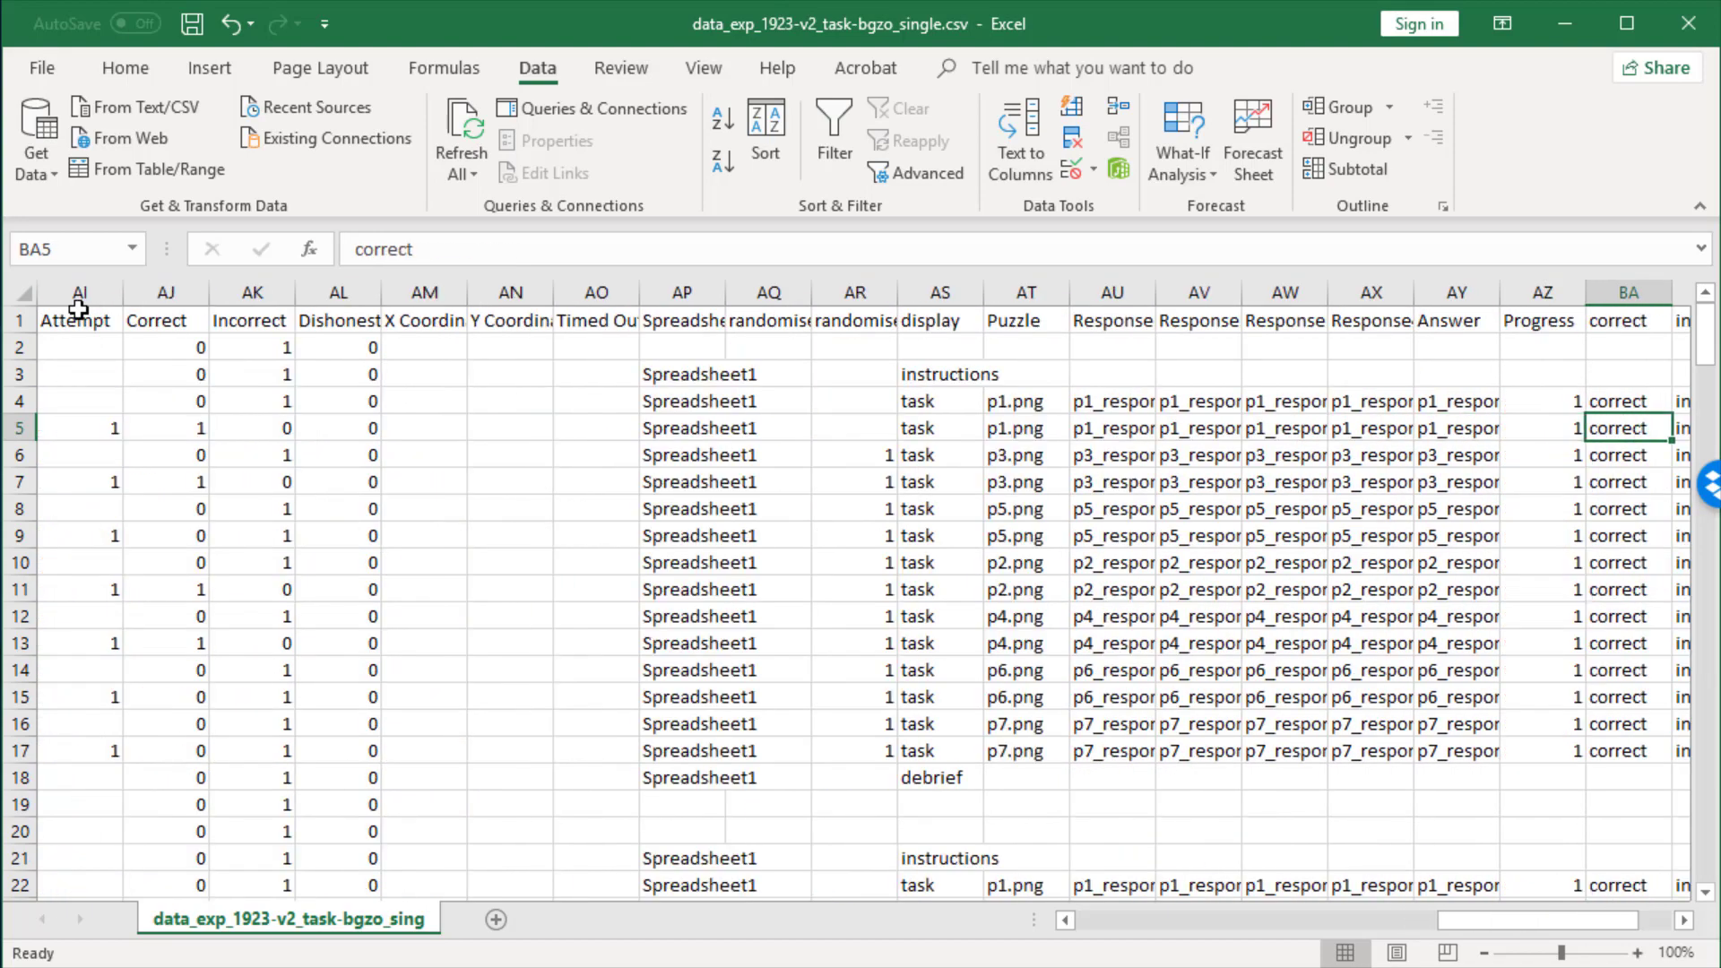
pyautogui.press('Left')
pyautogui.hotkey('ctrl', 'Left')
pyautogui.hotkey('ctrl', 'Left')
pyautogui.hotkey('ctrl', 'Left')
pyautogui.hotkey('ctrl', 'Left')
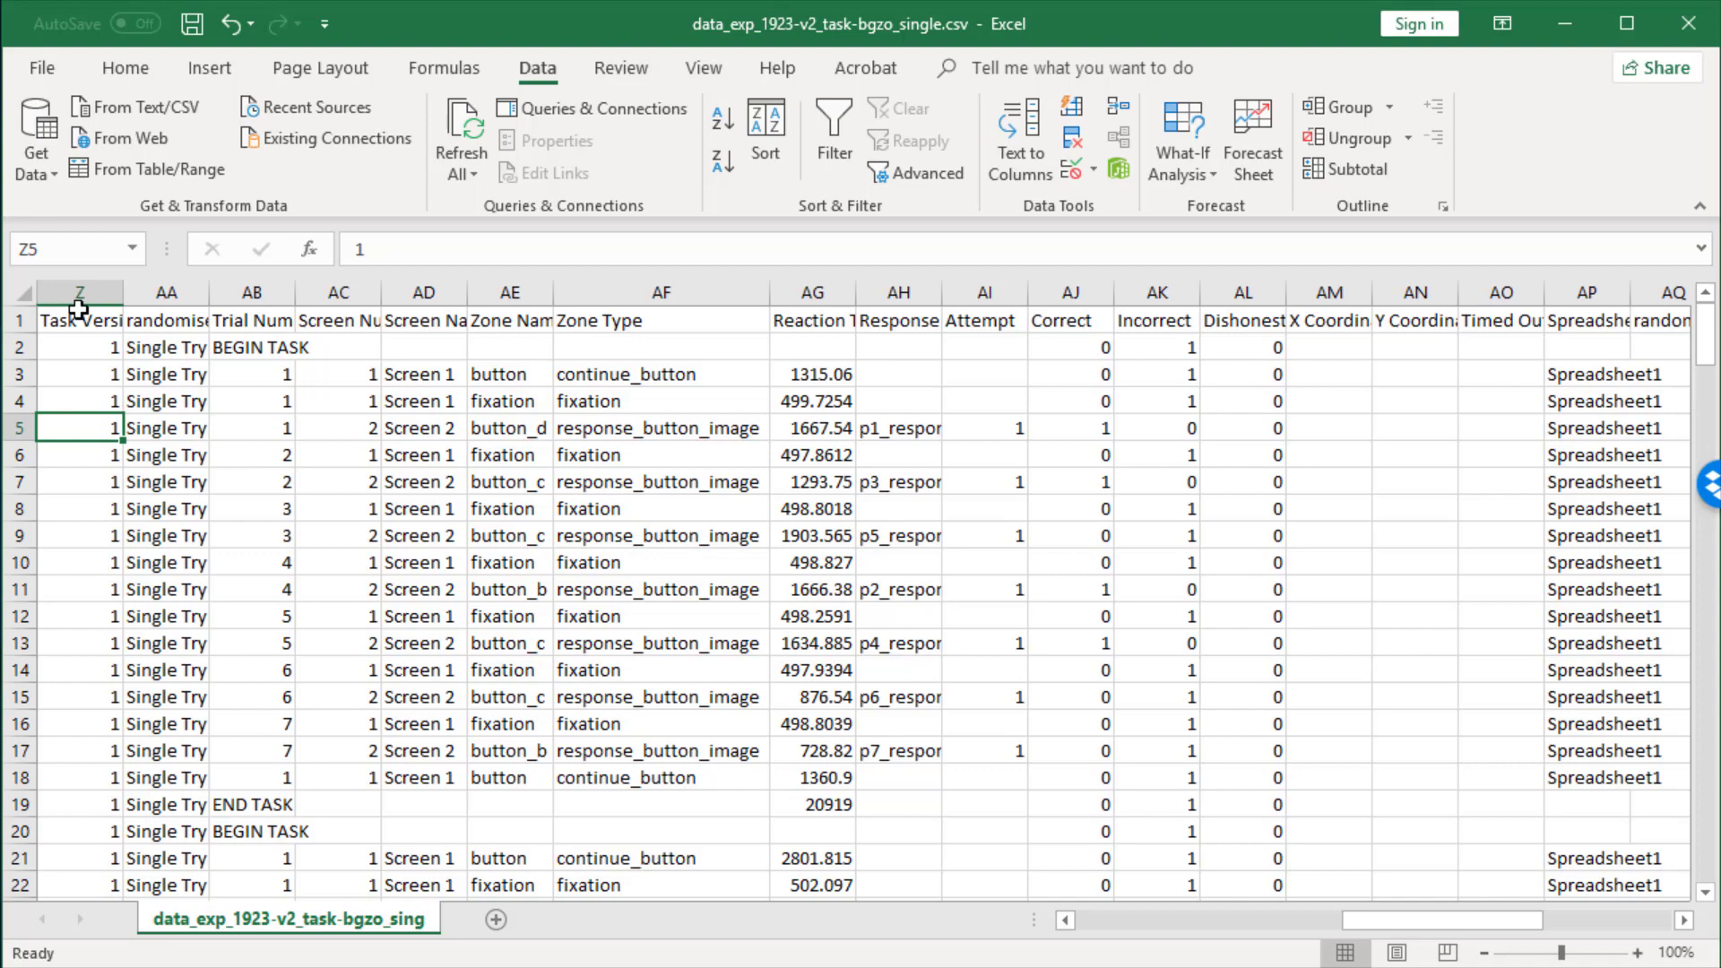
# Step: Select the entire data range from A1 and switch on Filter for every header column
pyautogui.hotkey('ctrl', 'Home')
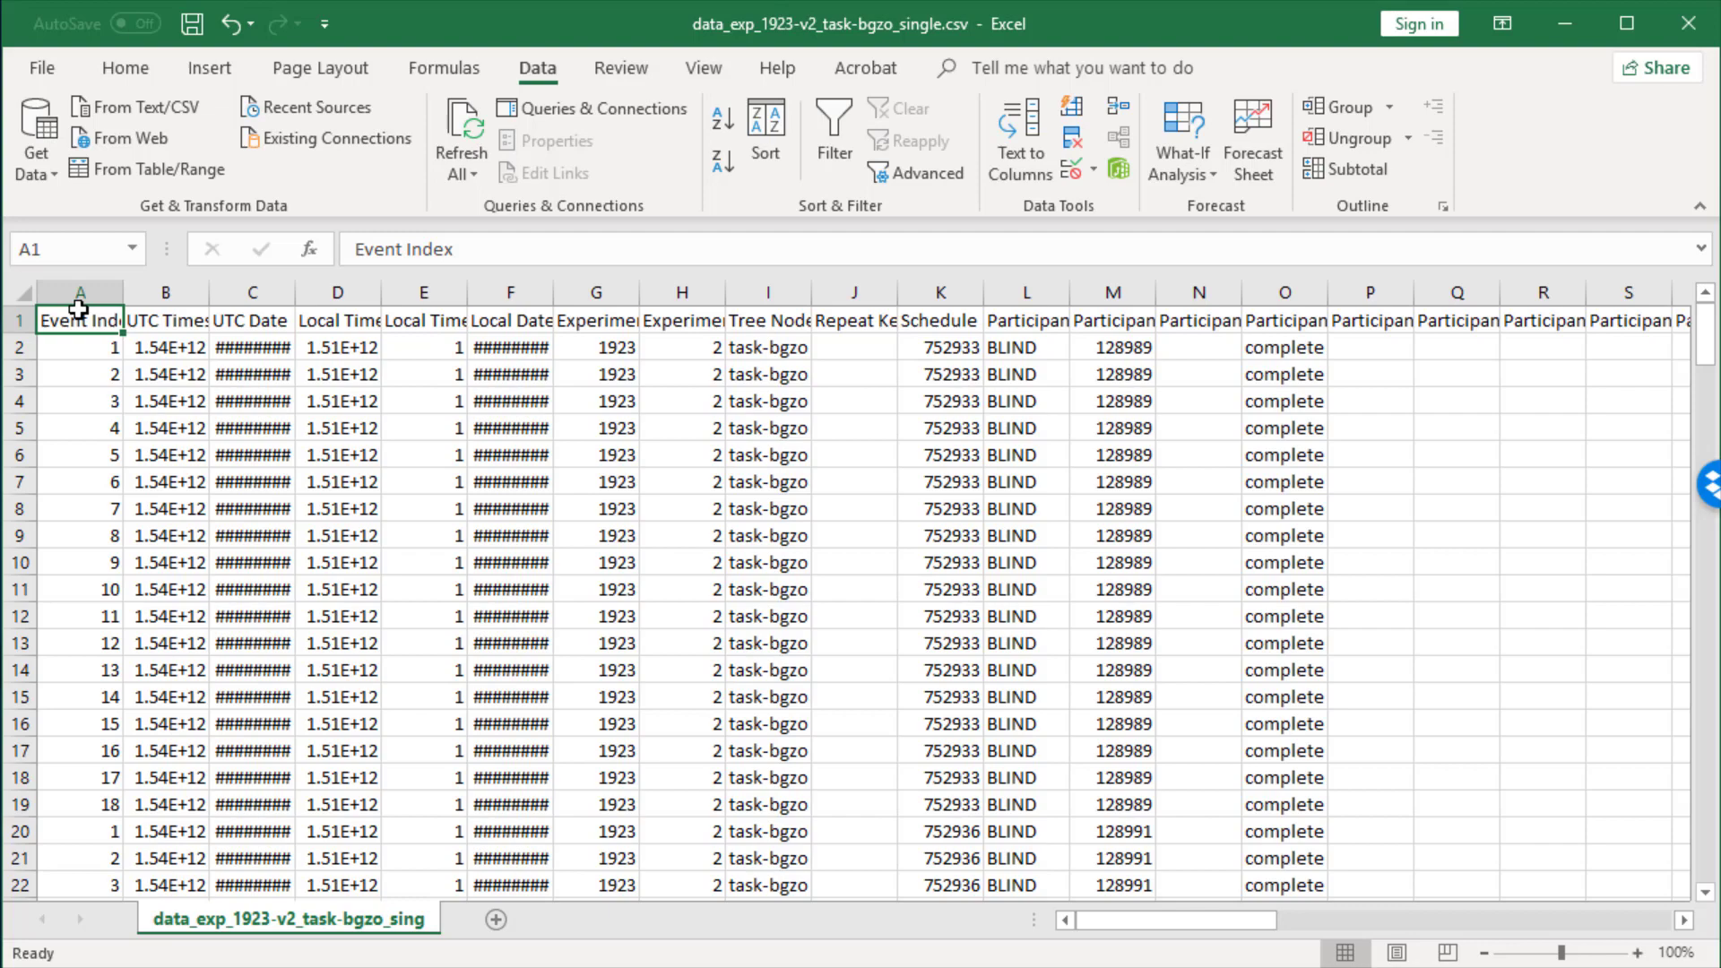
pyautogui.hotkey('ctrl', 'shift', 'Right')
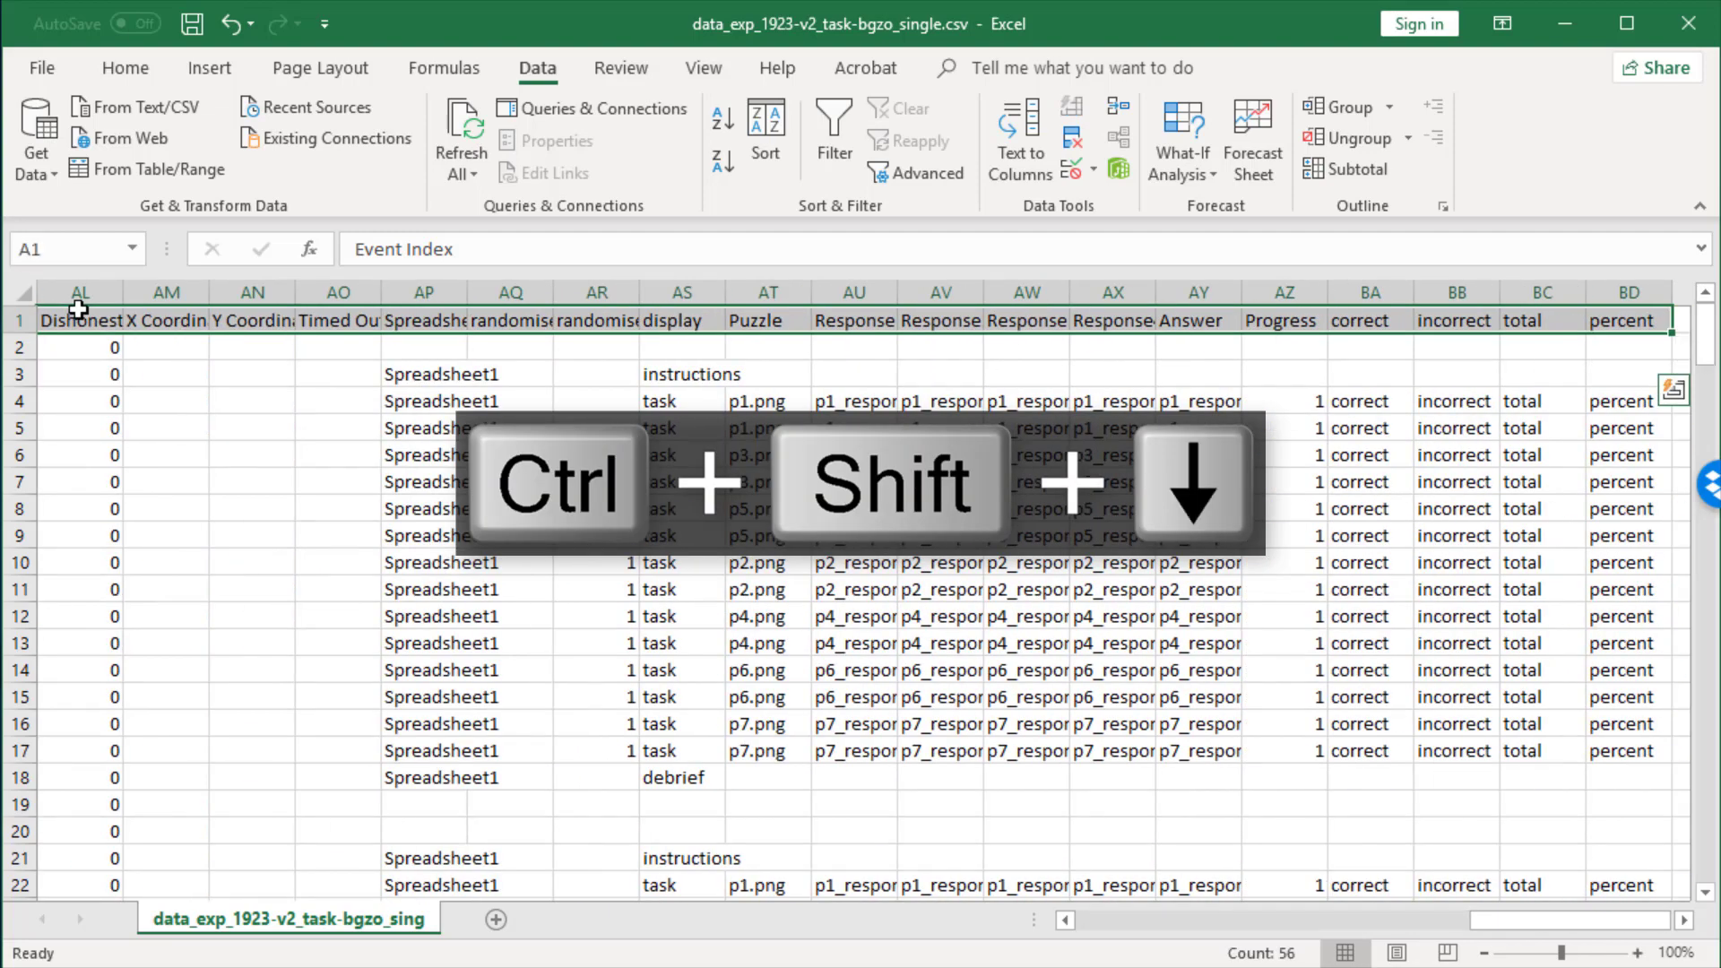
pyautogui.hotkey('ctrl', 'shift', 'Down')
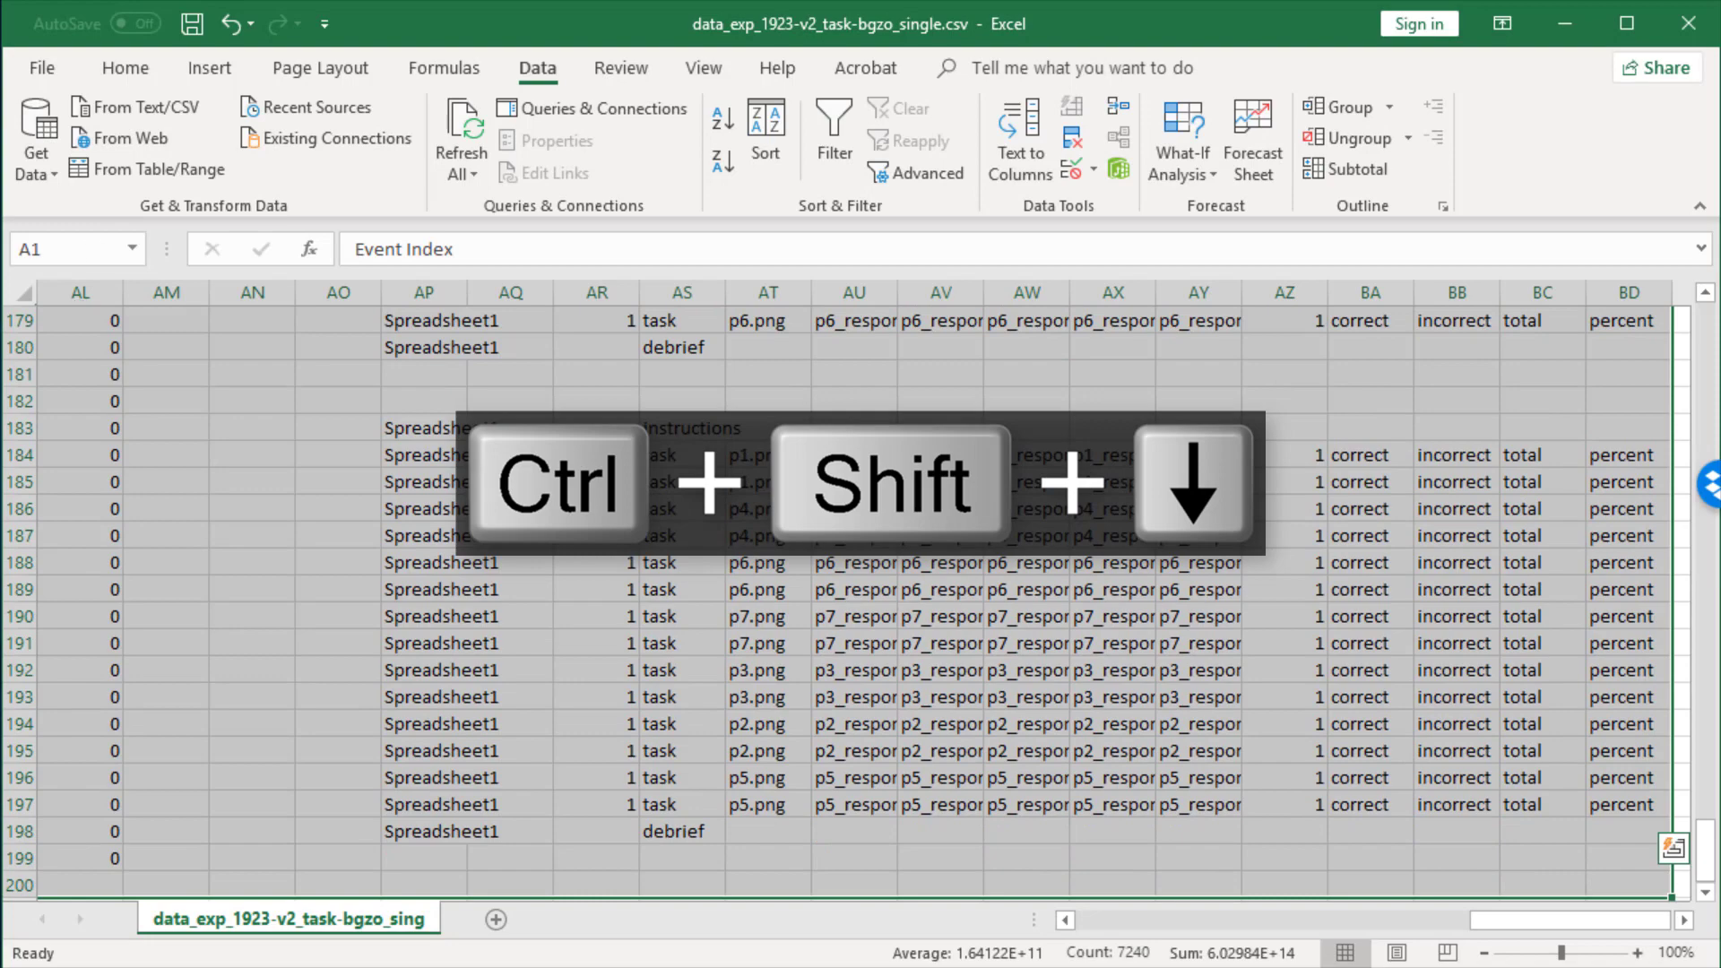
pyautogui.click(835, 135)
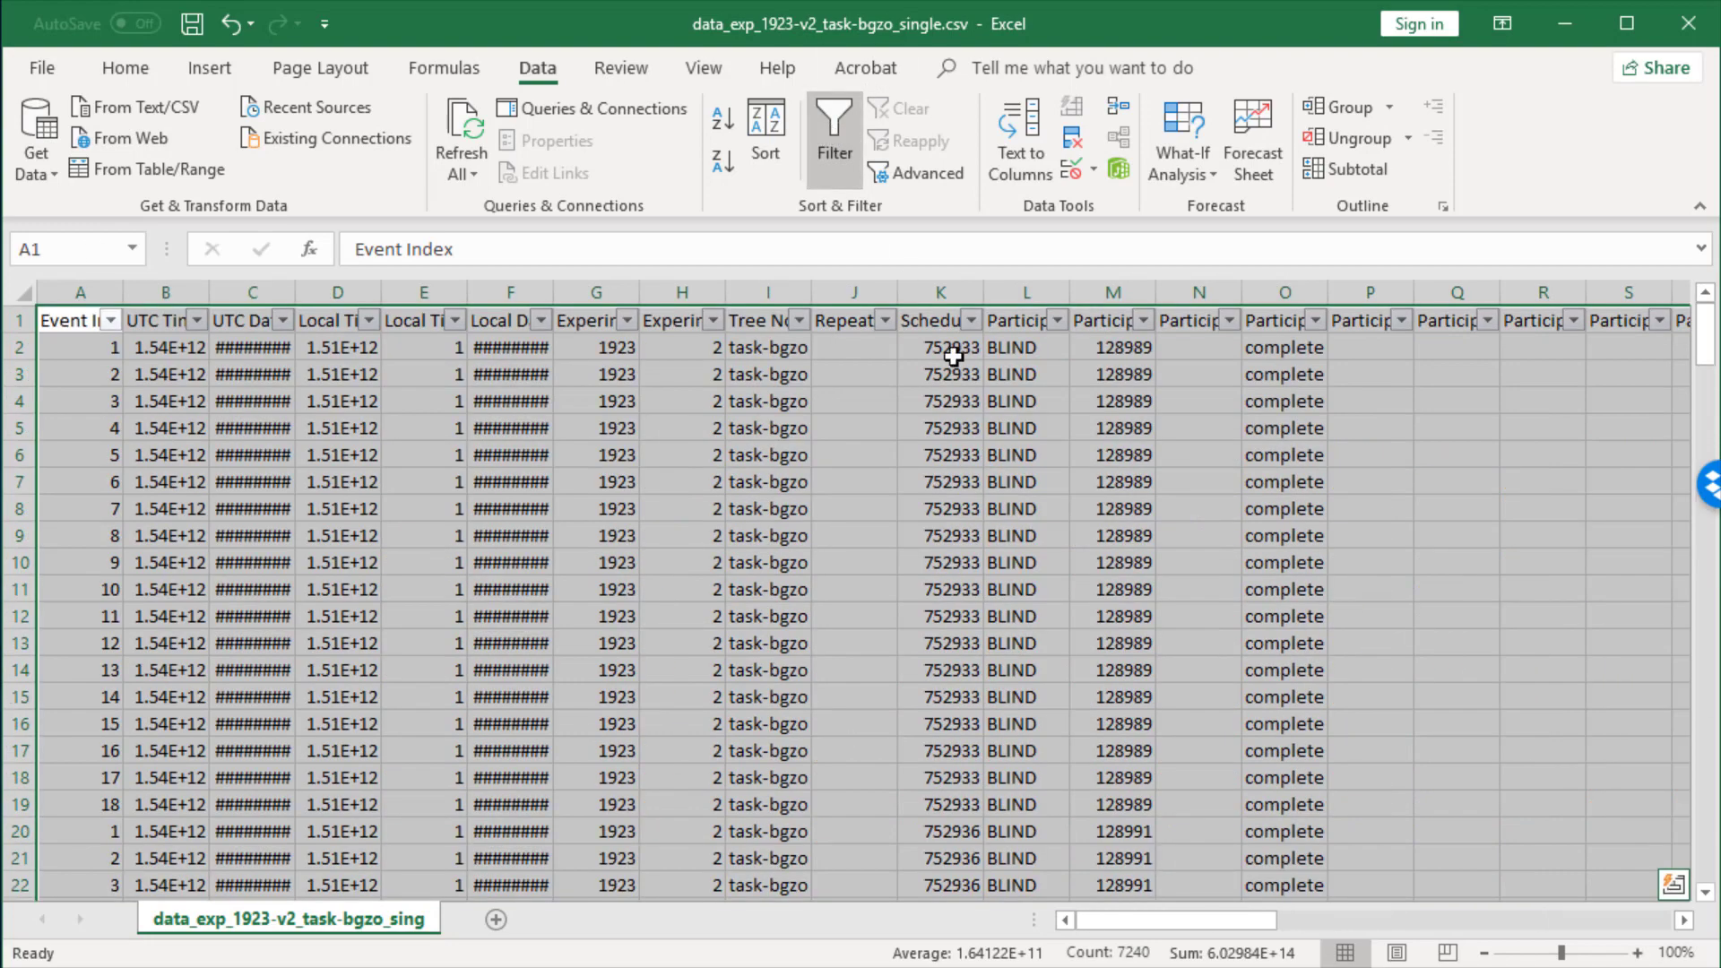
# Step: Filter Participant Private ID to 128989 only, leaving 18 of 199 records
pyautogui.click(1144, 321)
pyautogui.click(876, 582)
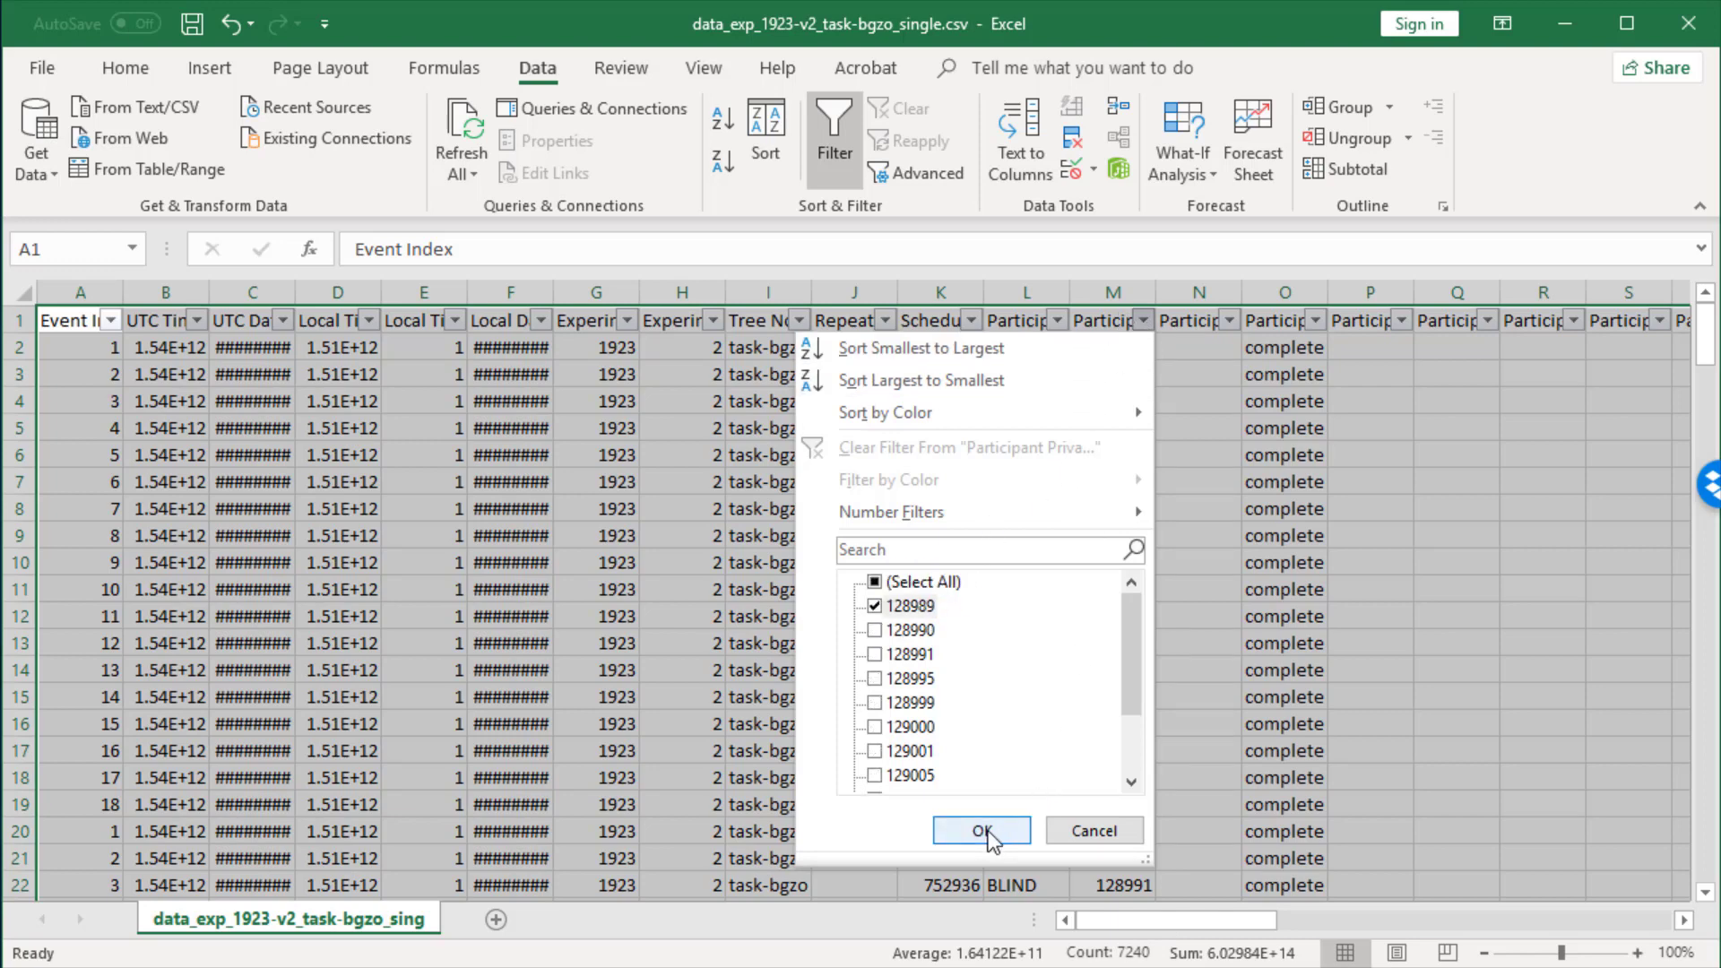
pyautogui.click(983, 831)
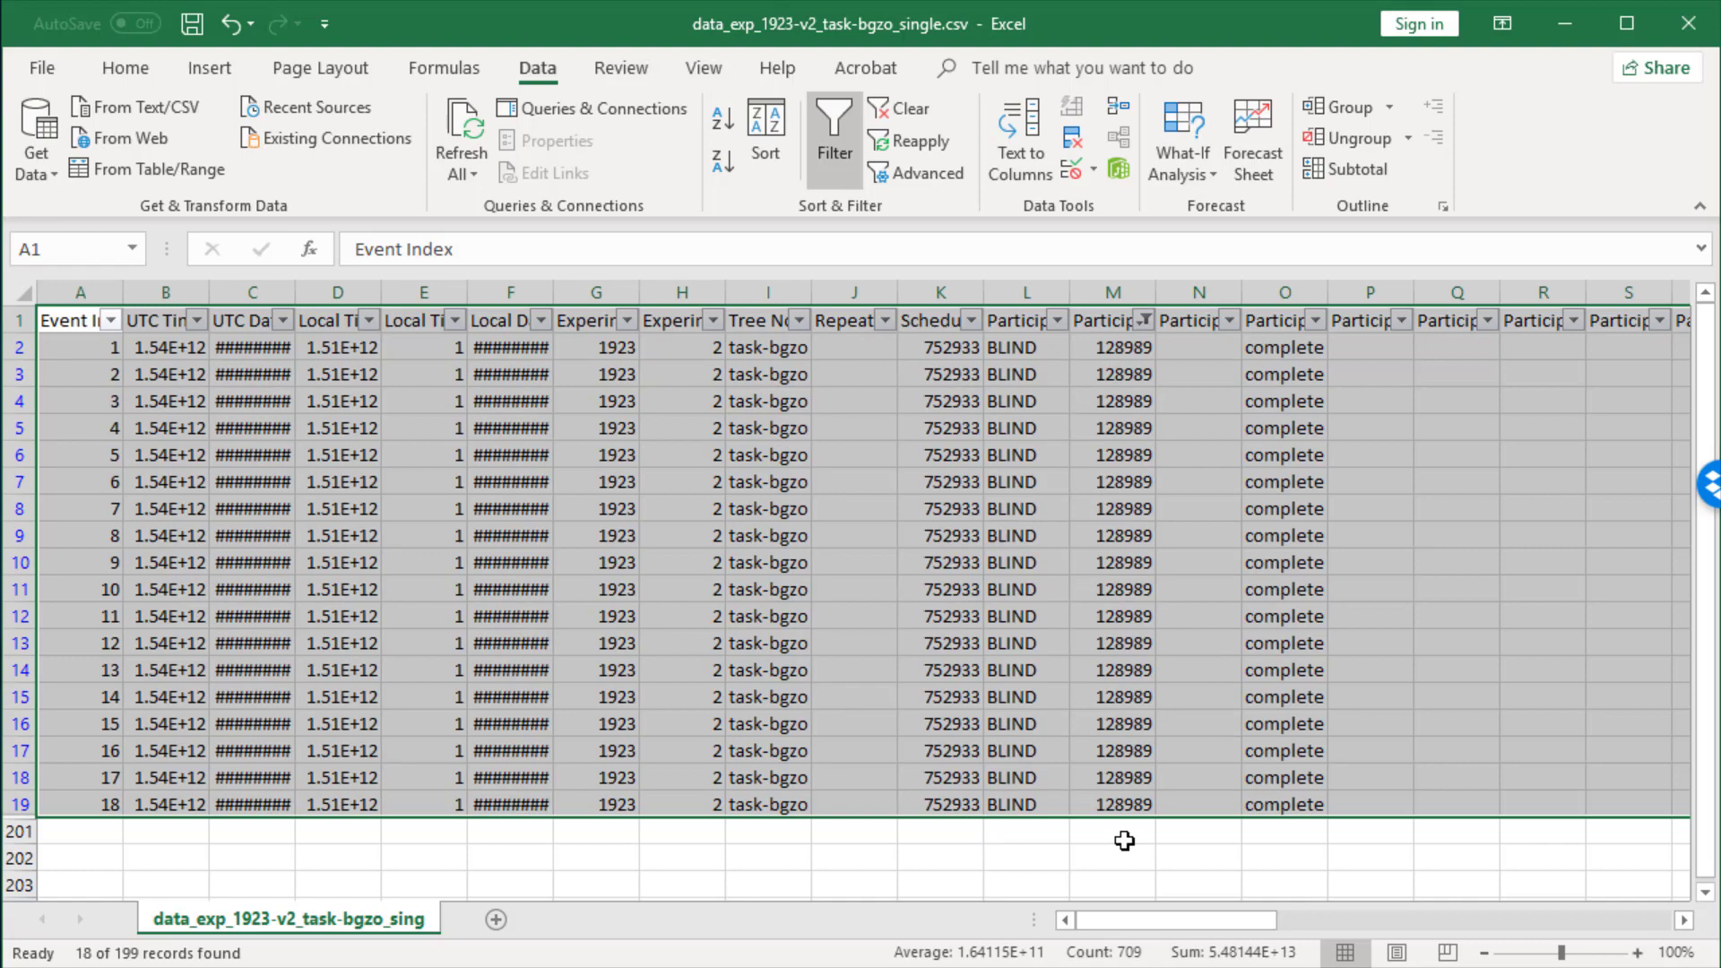
pyautogui.moveTo(1166, 920); pyautogui.dragTo(1406, 918)
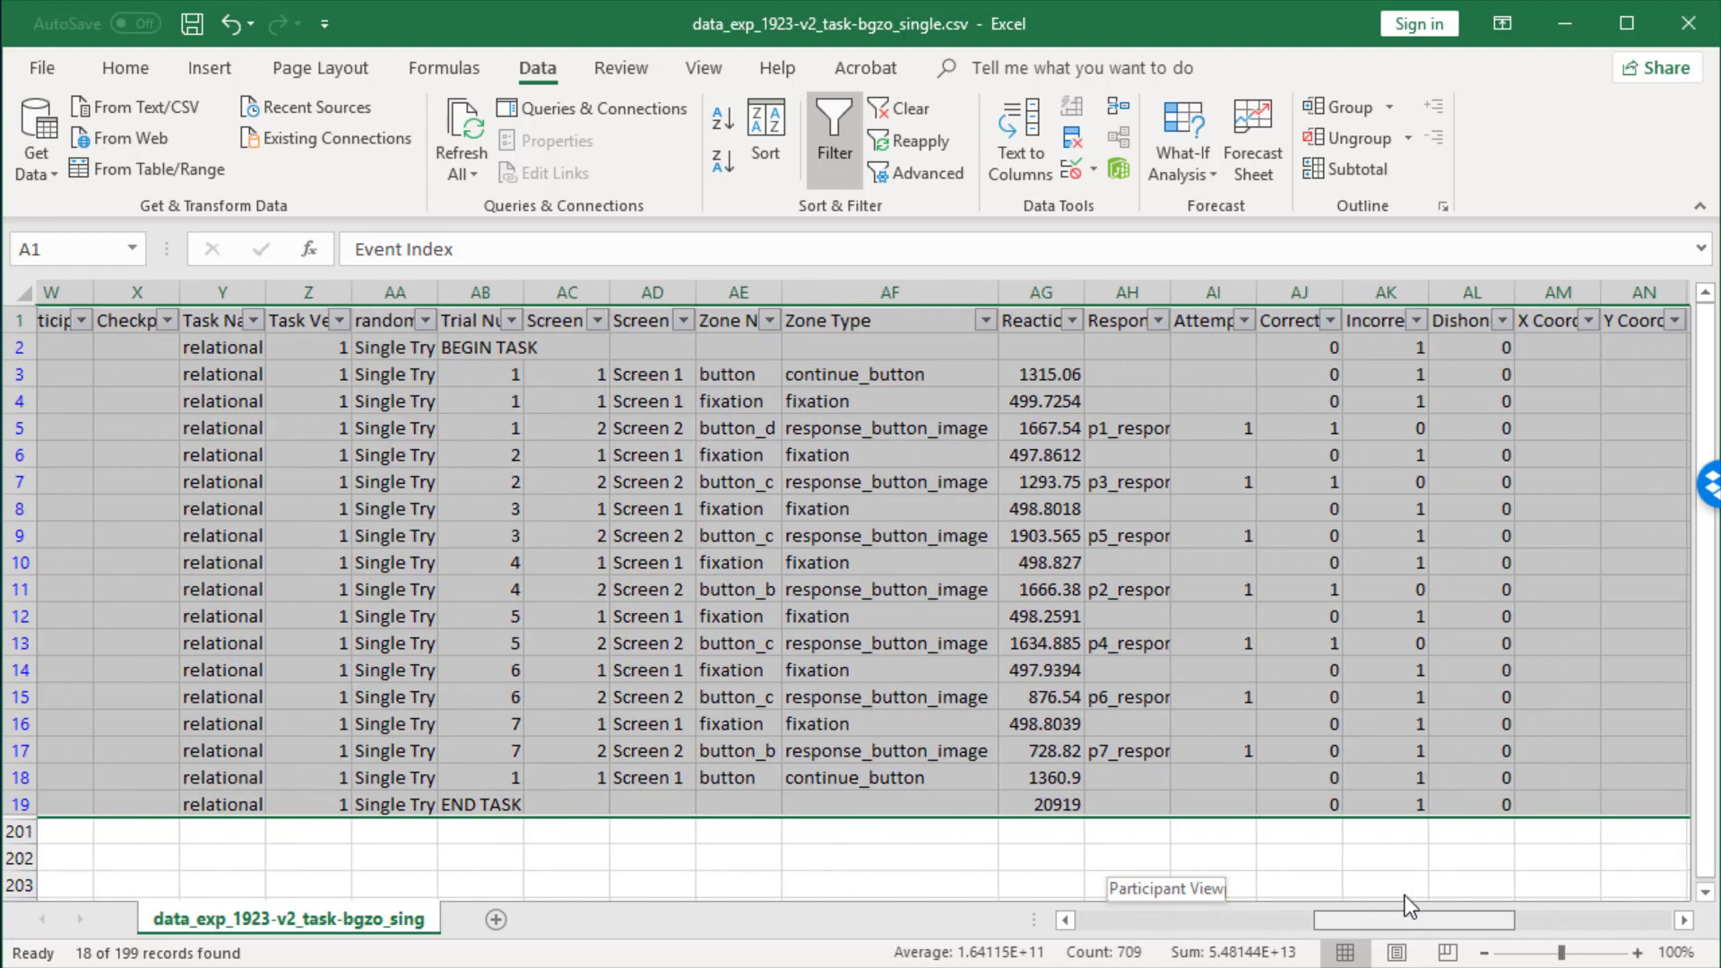
pyautogui.click(888, 403)
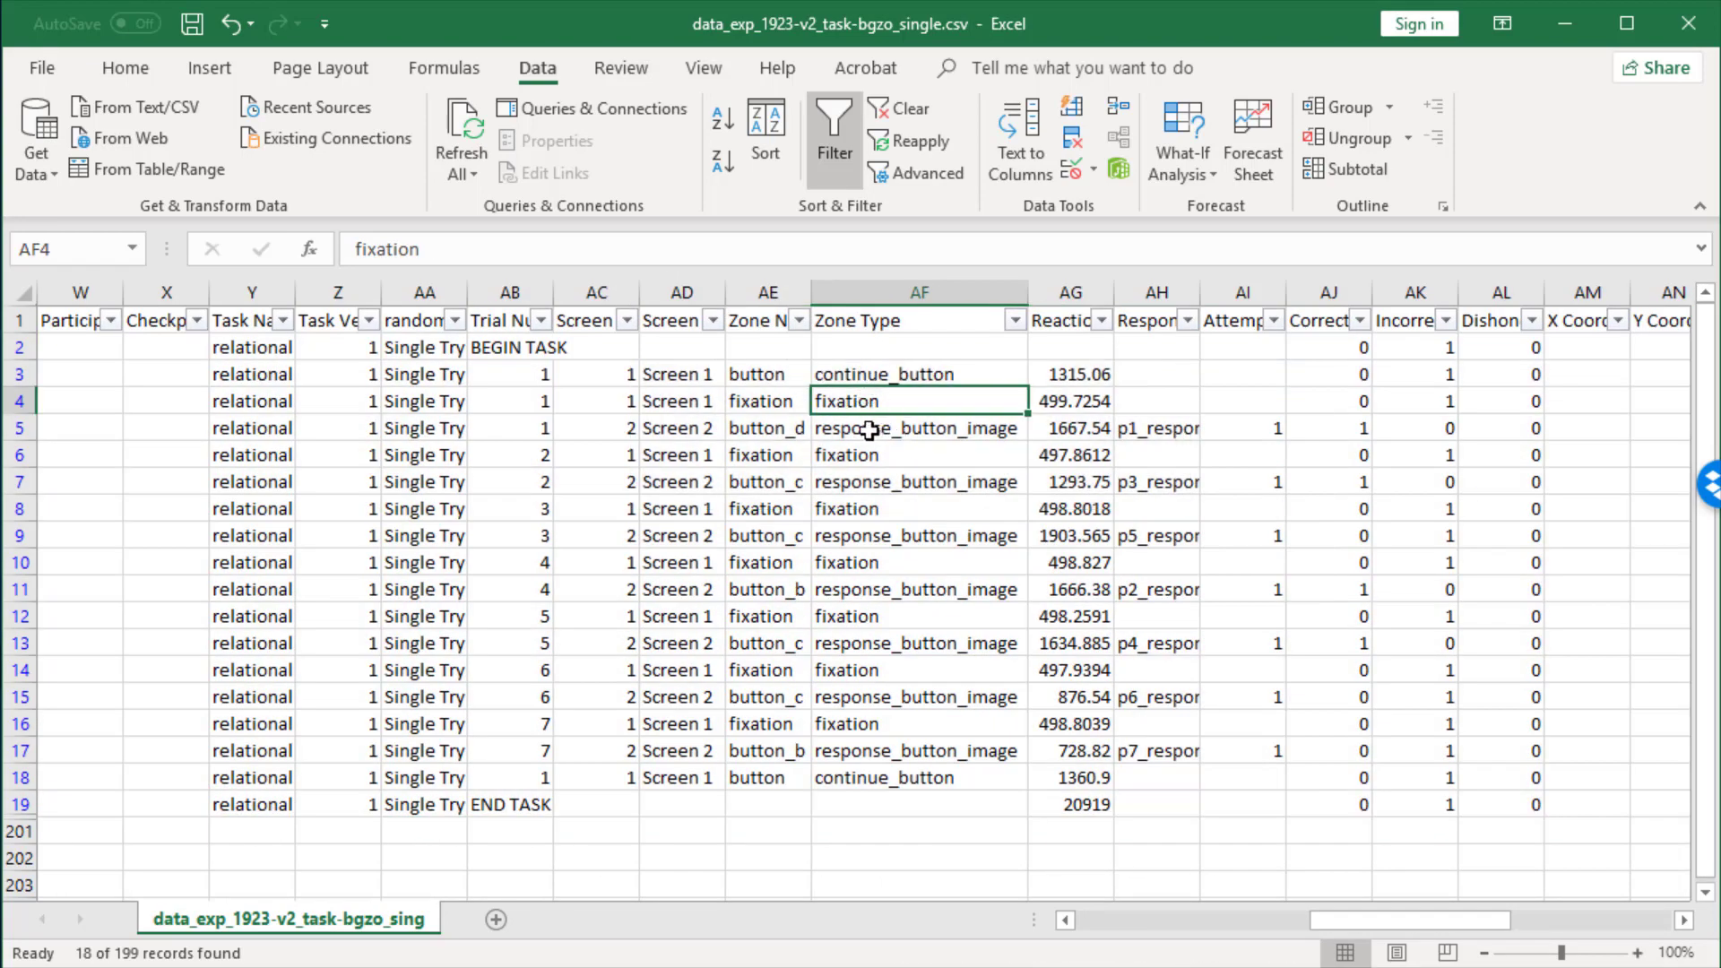
pyautogui.moveTo(847, 428); pyautogui.dragTo(1359, 438)
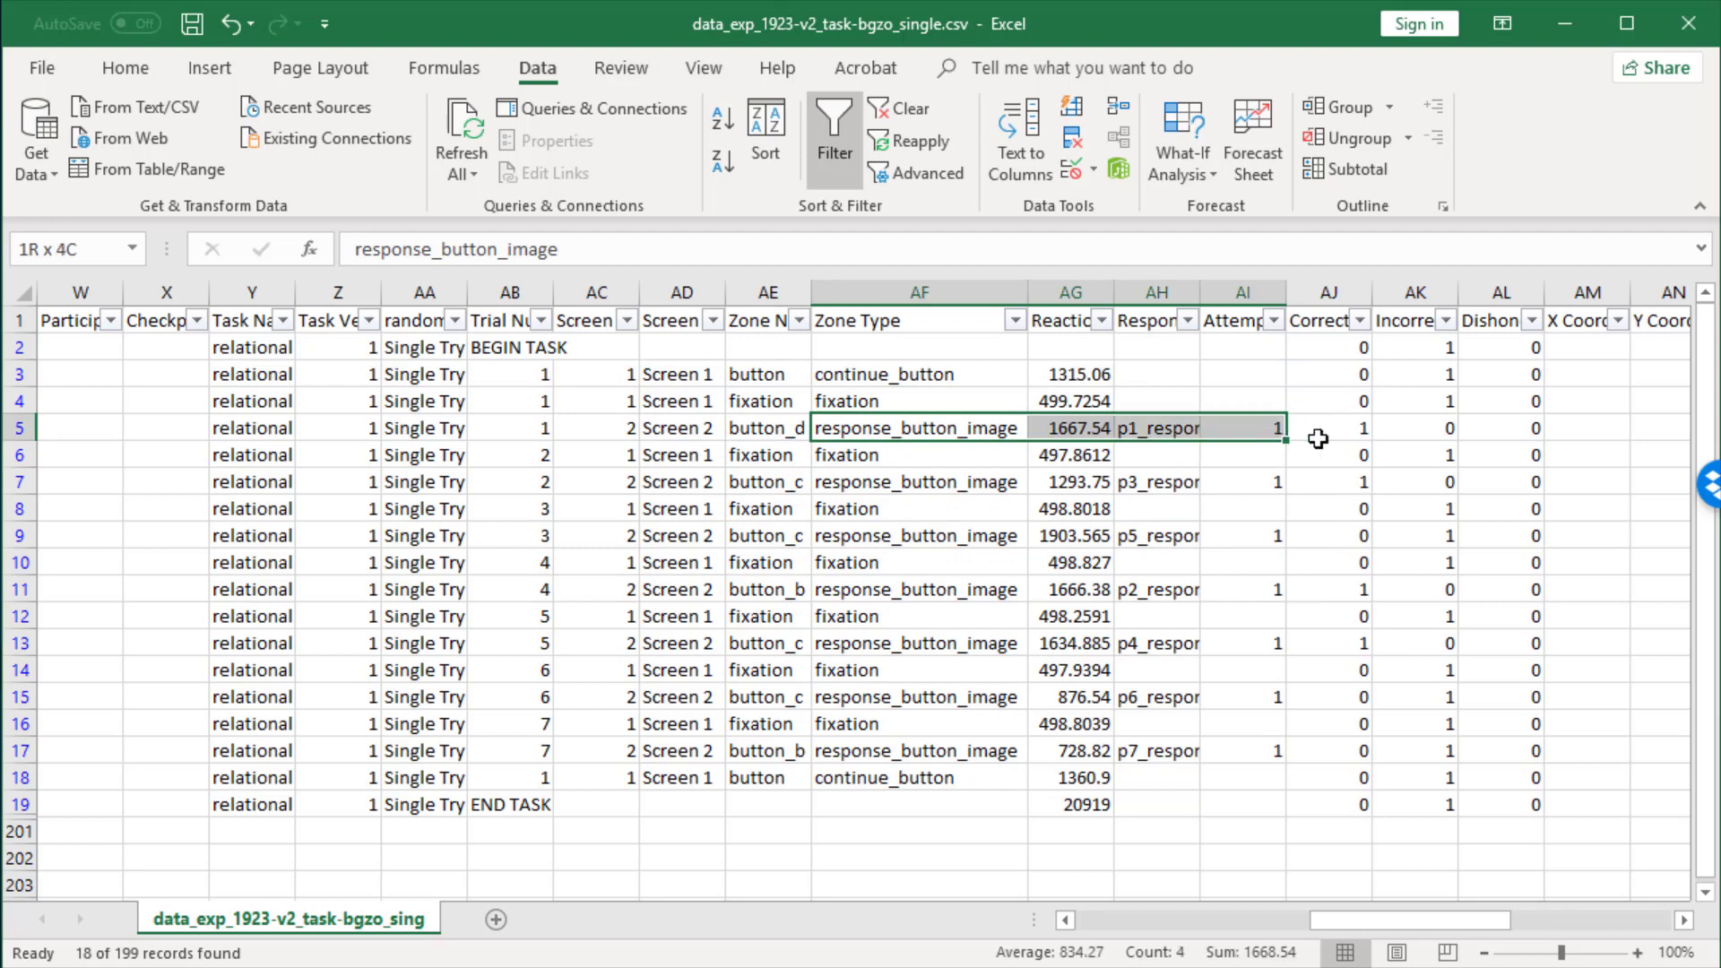
# Step: Filter Zone Type to response_button_image only, leaving the participant's seven response trials
pyautogui.click(1017, 323)
pyautogui.click(748, 581)
pyautogui.click(843, 657)
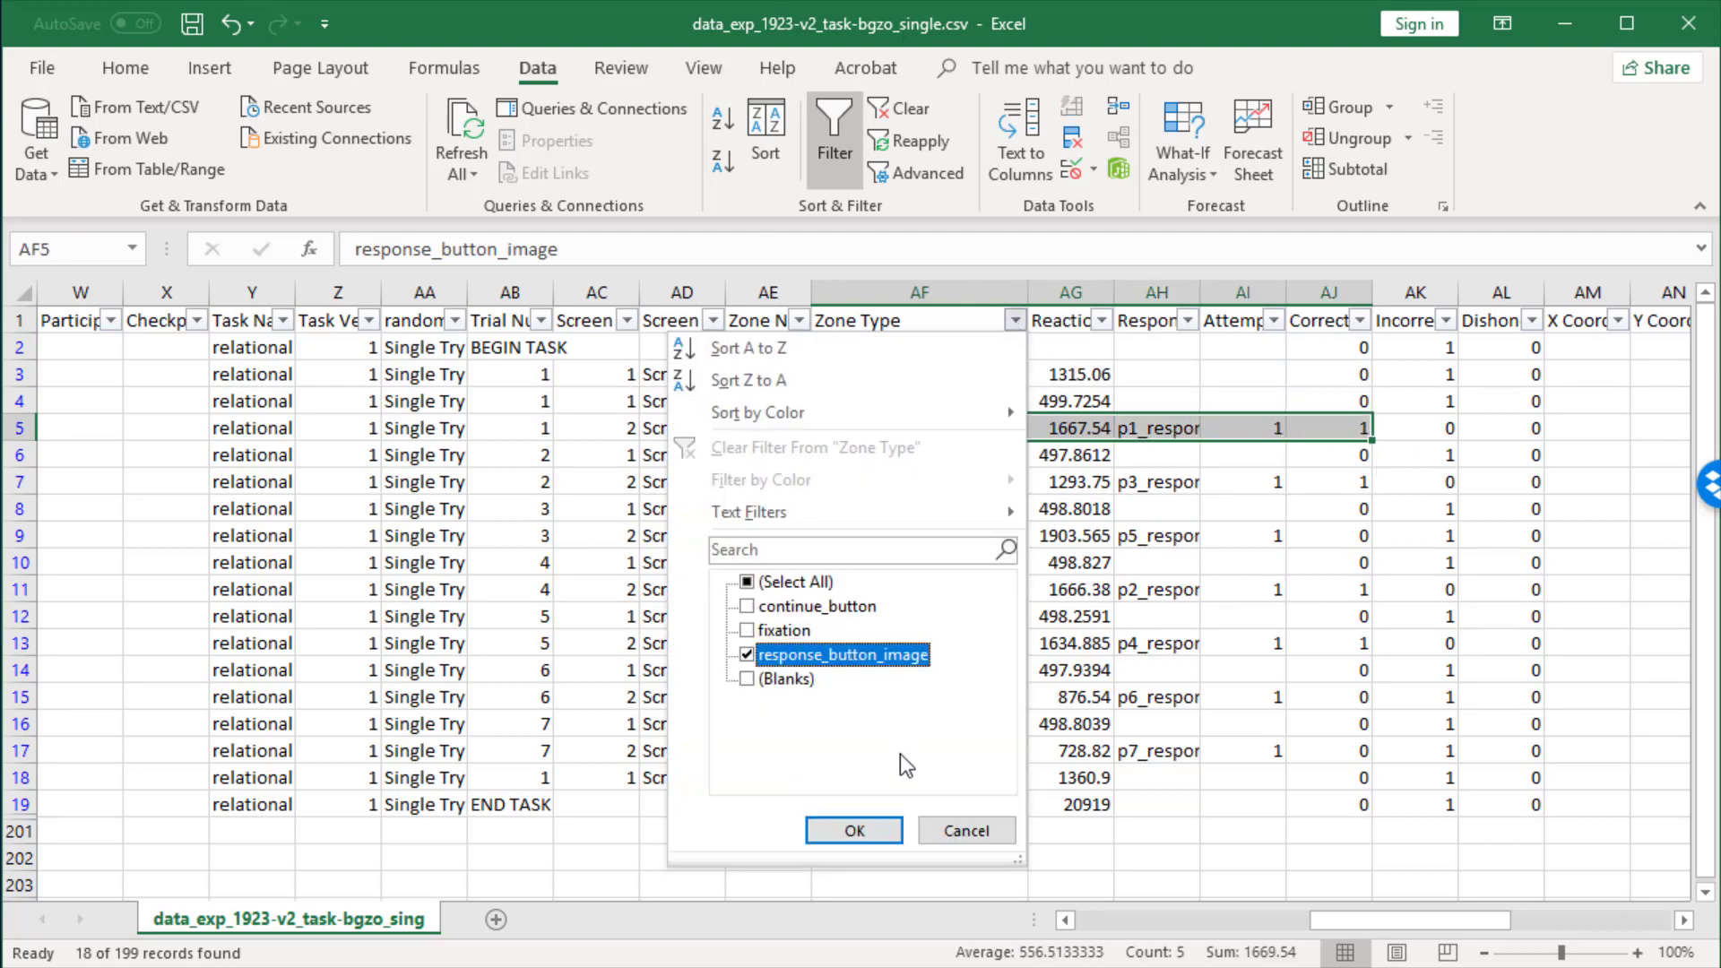
pyautogui.click(854, 830)
pyautogui.click(948, 400)
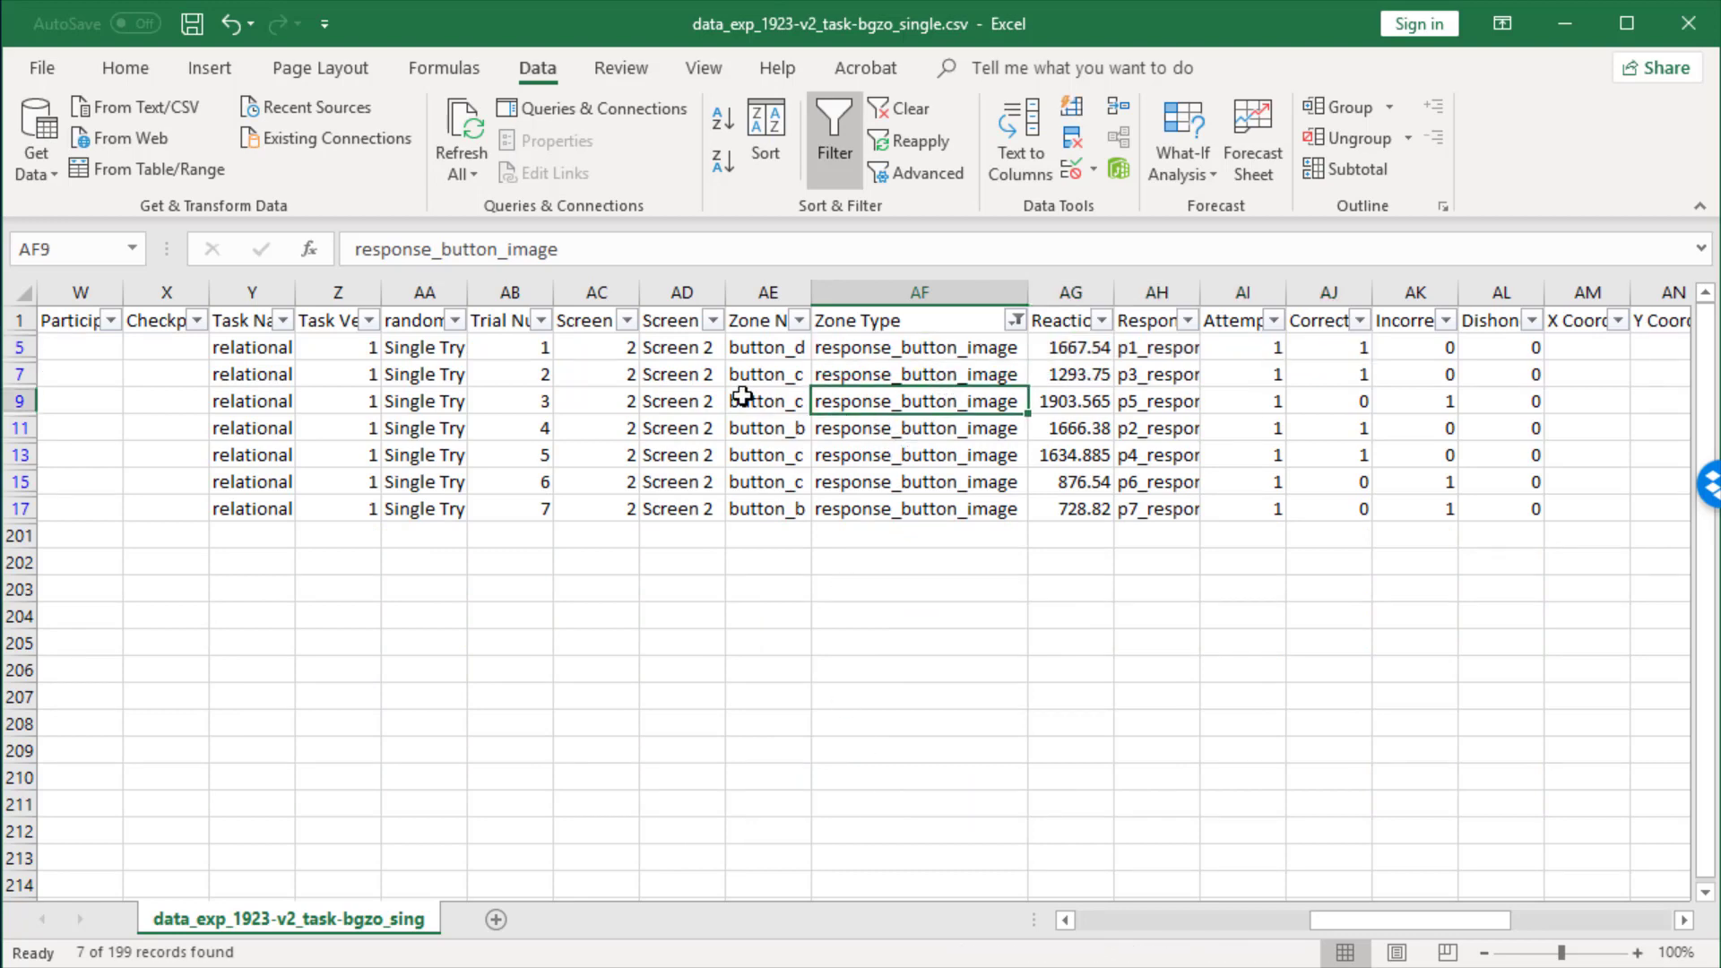
pyautogui.moveTo(523, 348); pyautogui.dragTo(530, 508)
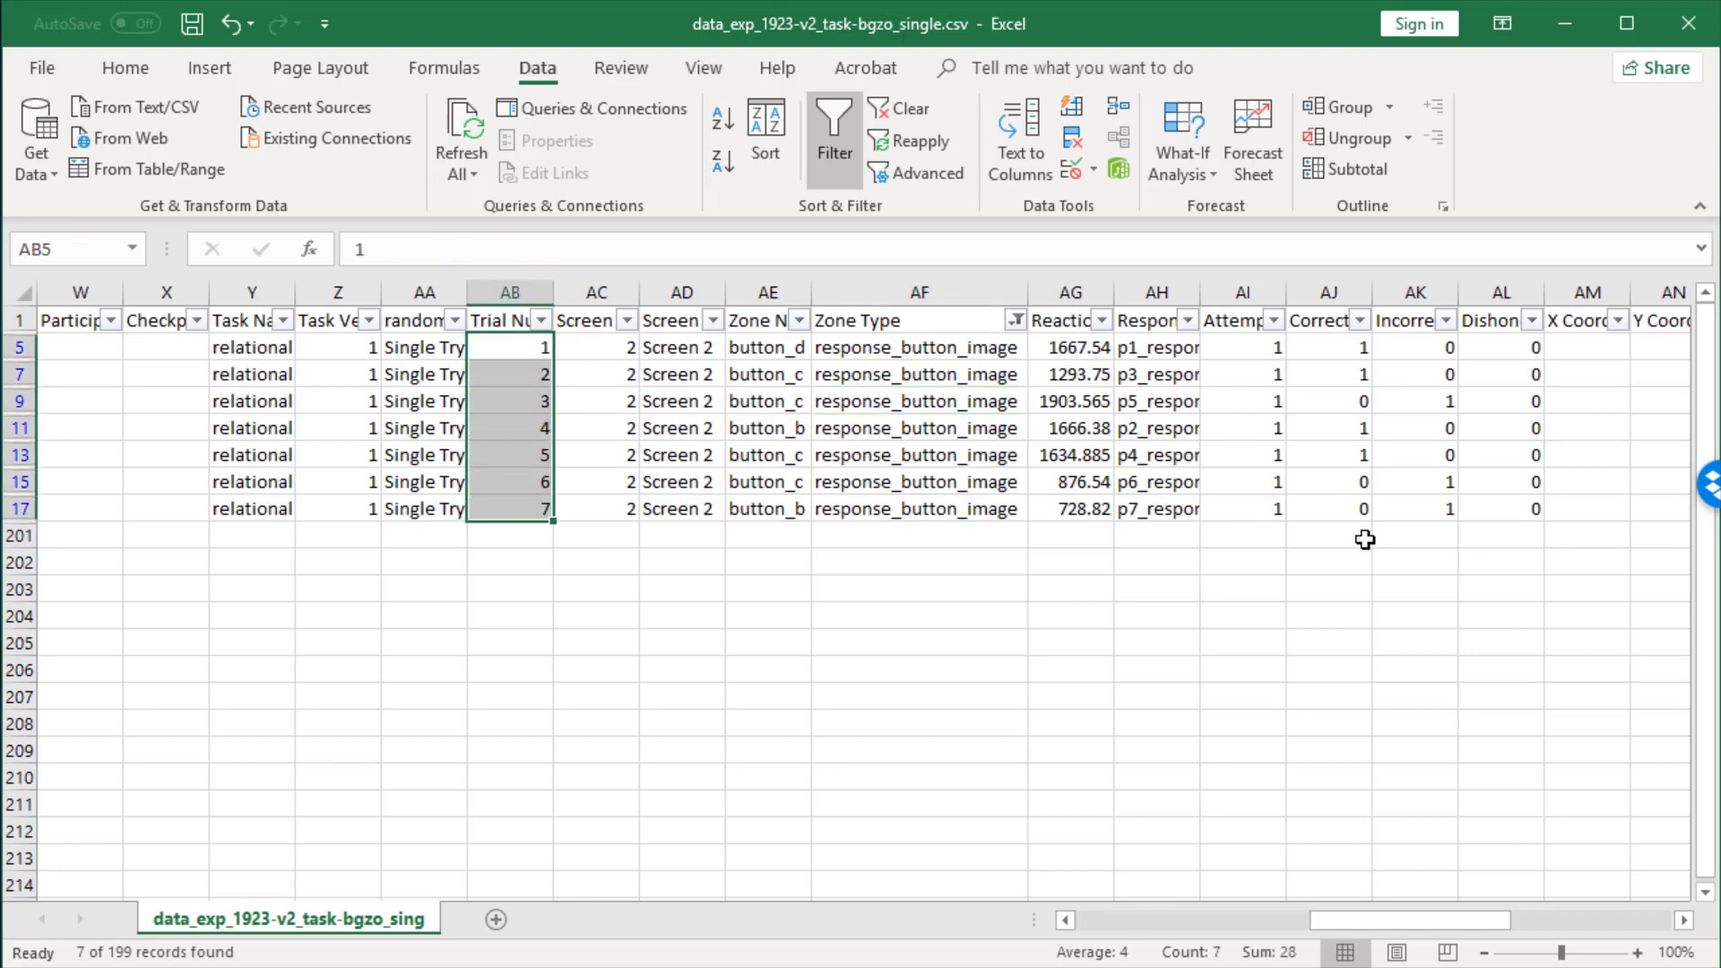
pyautogui.moveTo(1438, 923); pyautogui.dragTo(1499, 919)
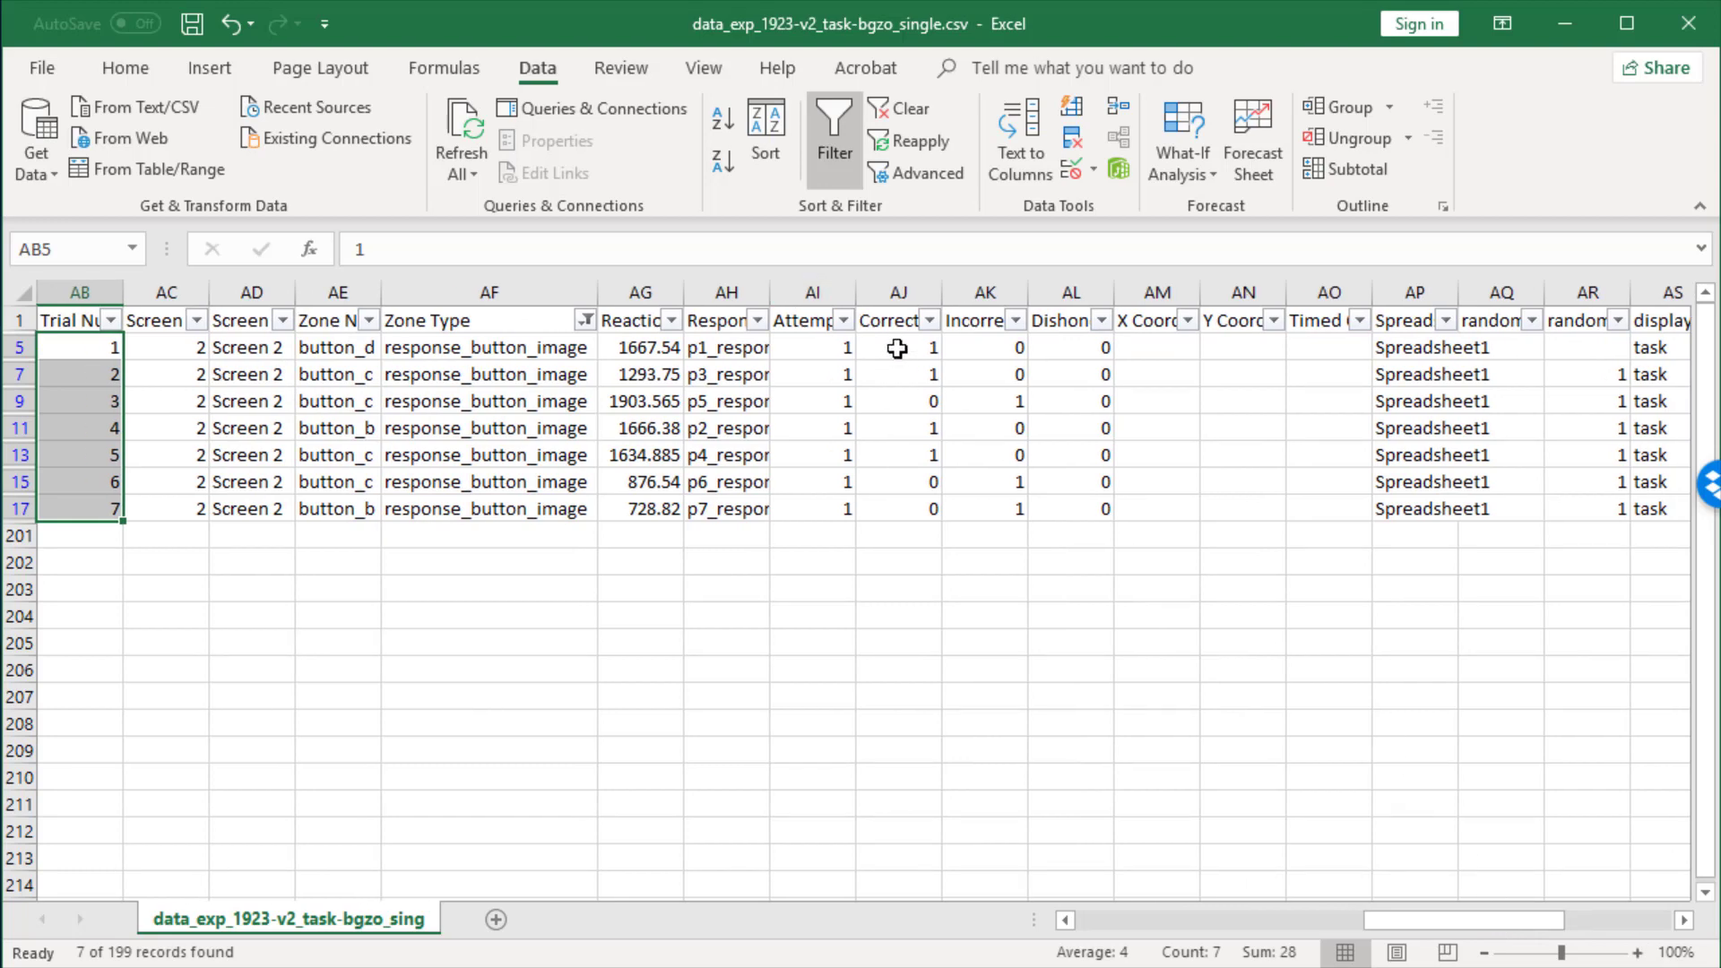
# Step: Select the seven filtered Correct values in column AJ so the status bar shows average 0.571428571
pyautogui.moveTo(900, 347); pyautogui.dragTo(915, 509)
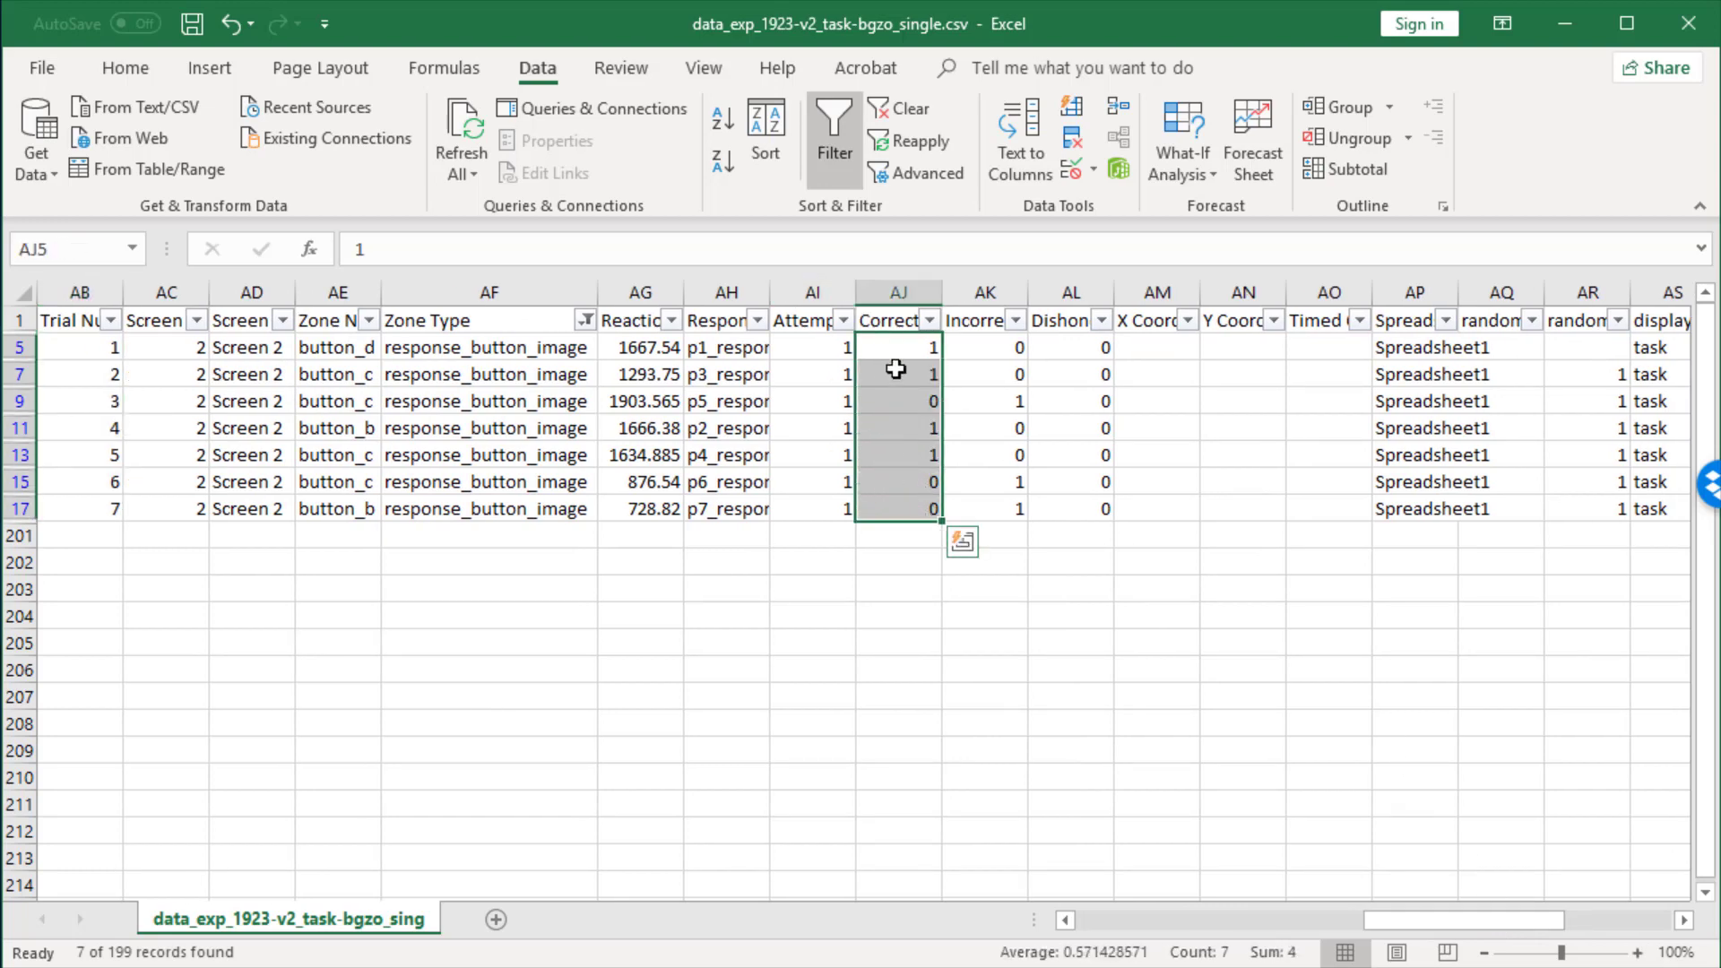